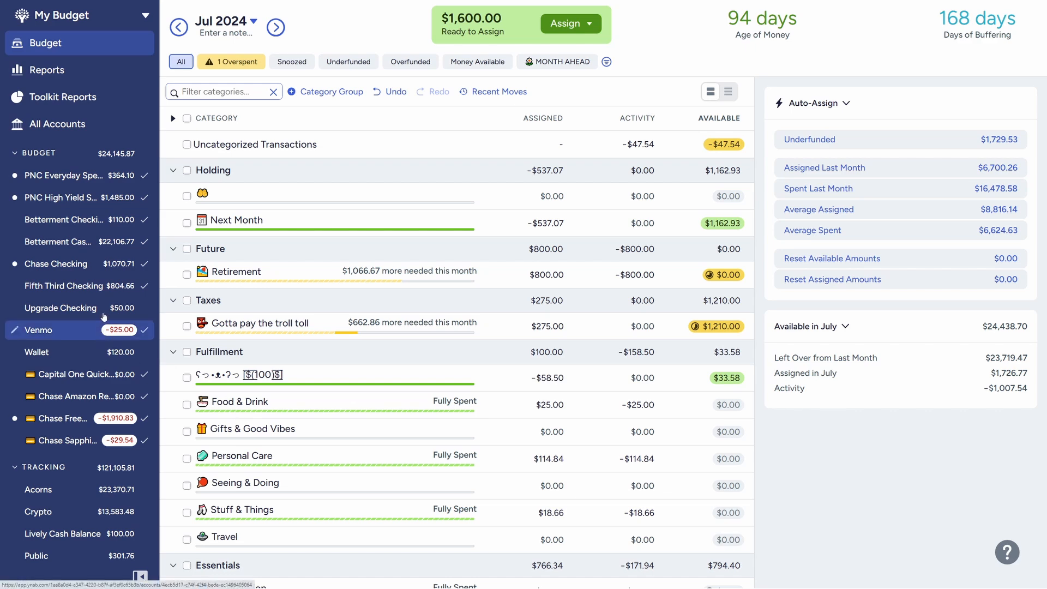
Open the uncategorized transactions and approve the two 07/05/2024 Paycheck inflows of $125.00 and $400.00
left_click(246, 145)
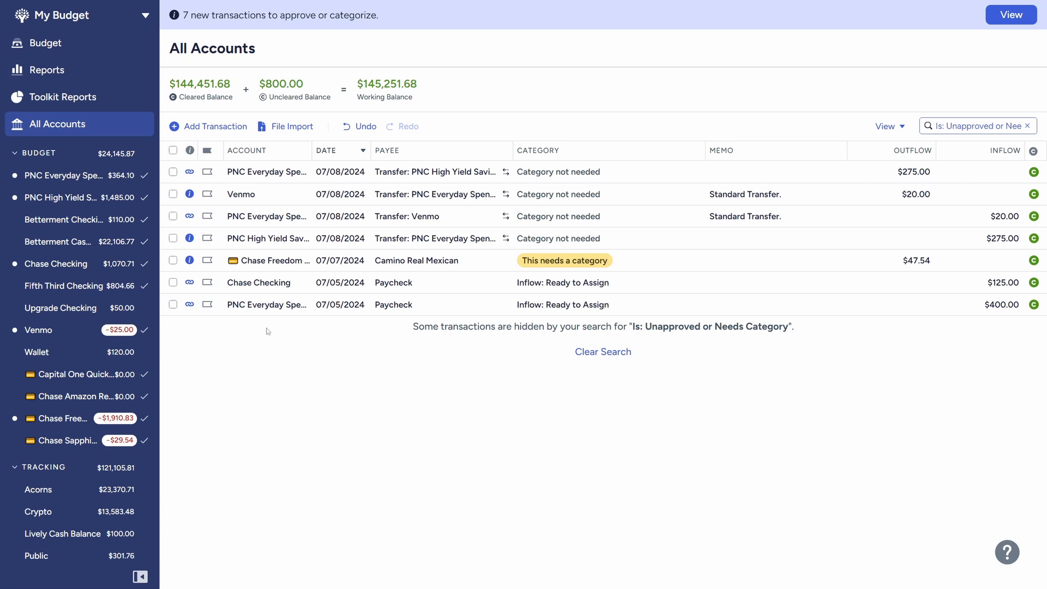
left_click(173, 304)
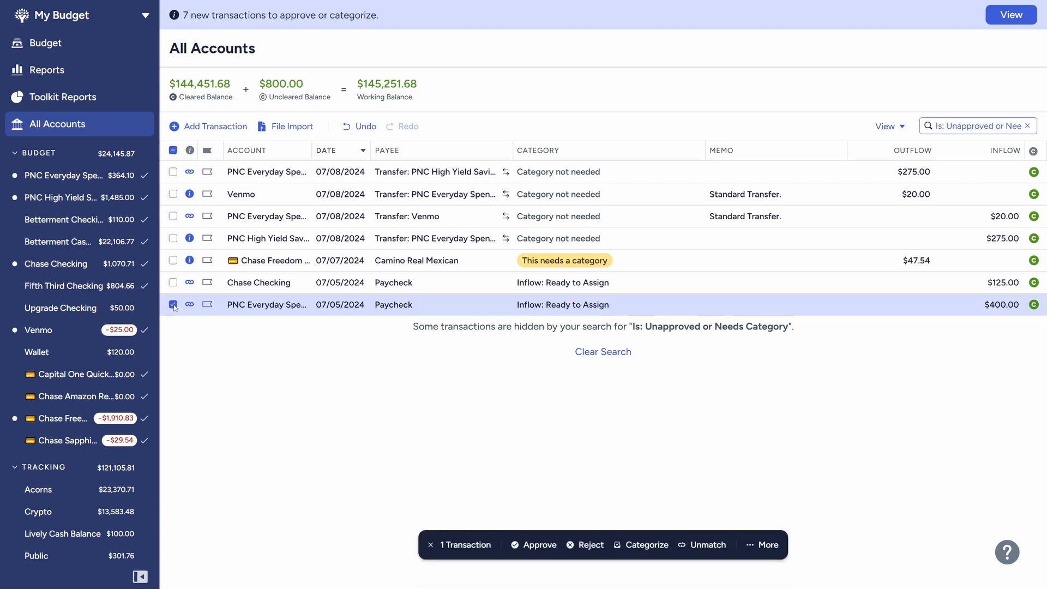
left_click(172, 282)
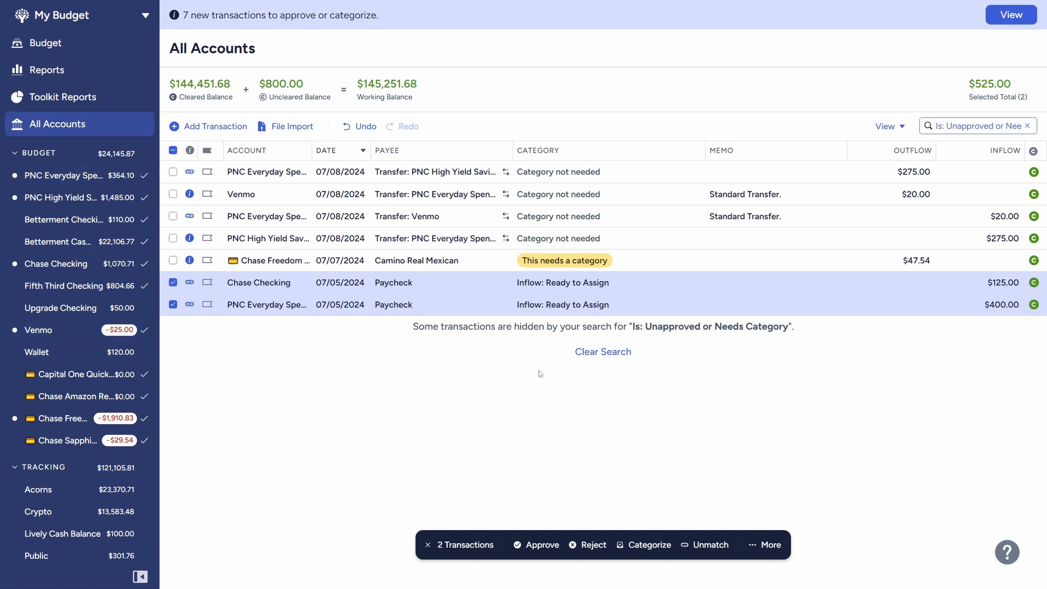
left_click(541, 547)
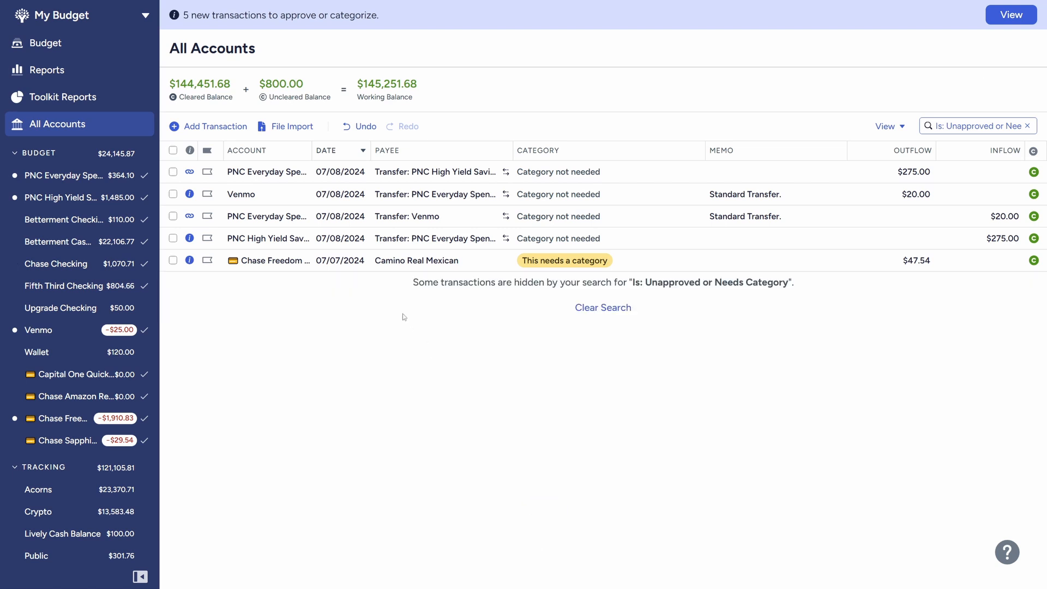
Categorize the Camino Real Mexican transaction as Food & Drink and approve it
left_click(581, 261)
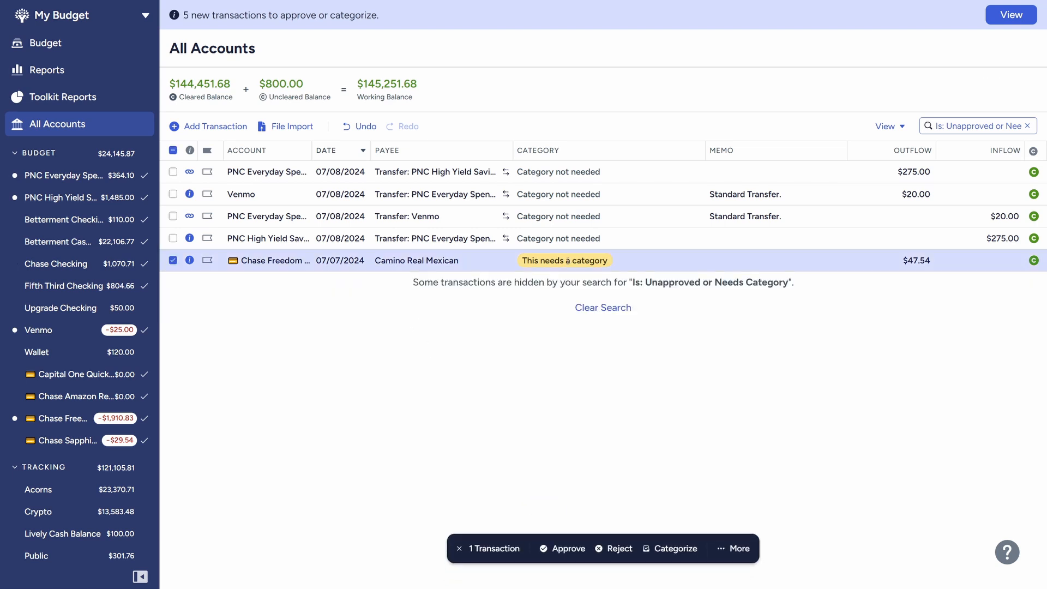
left_click(581, 261)
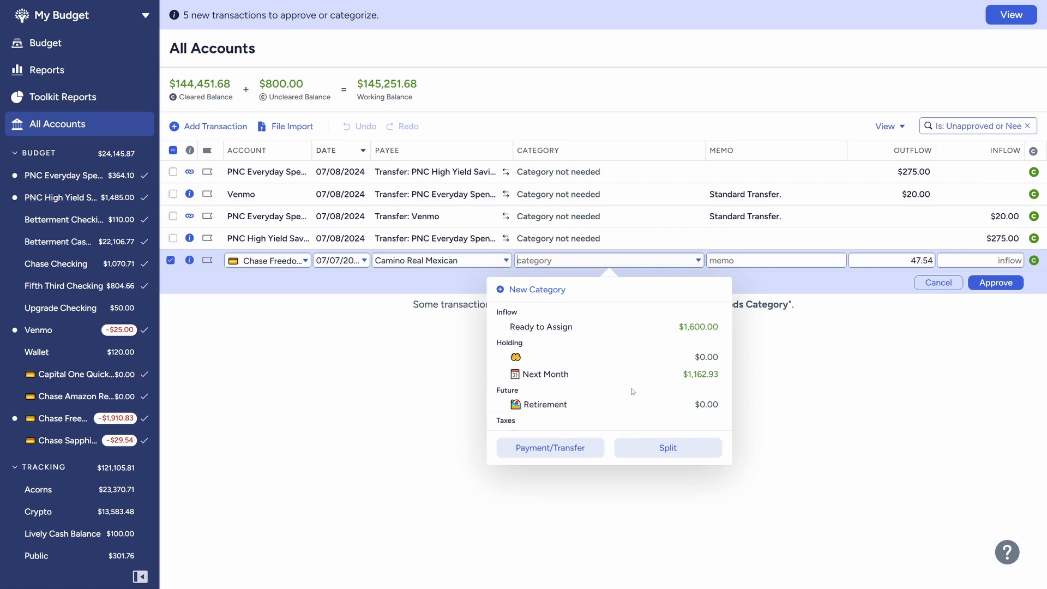
type("foo")
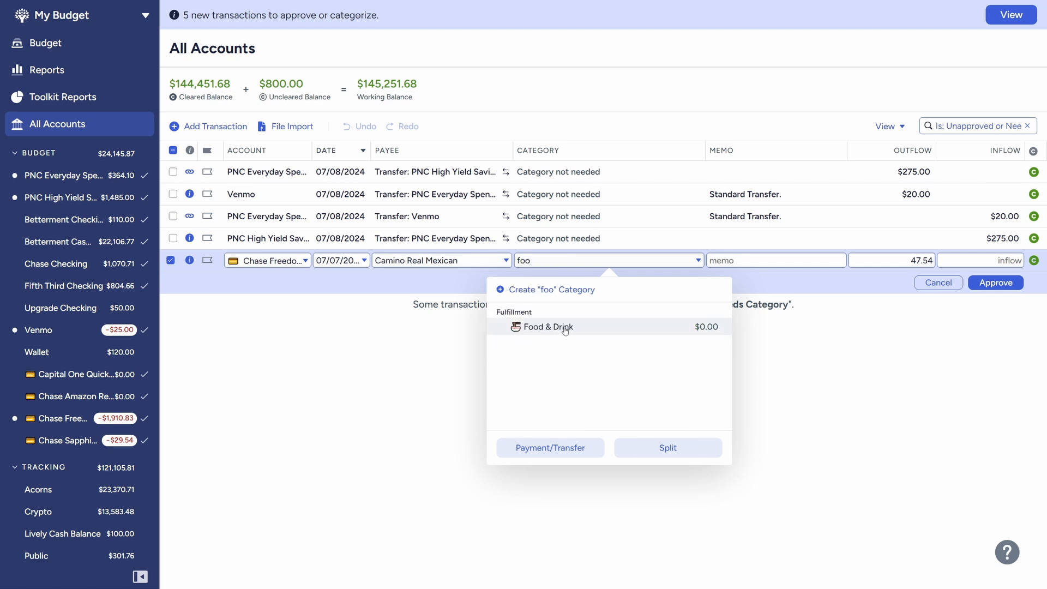
left_click(565, 327)
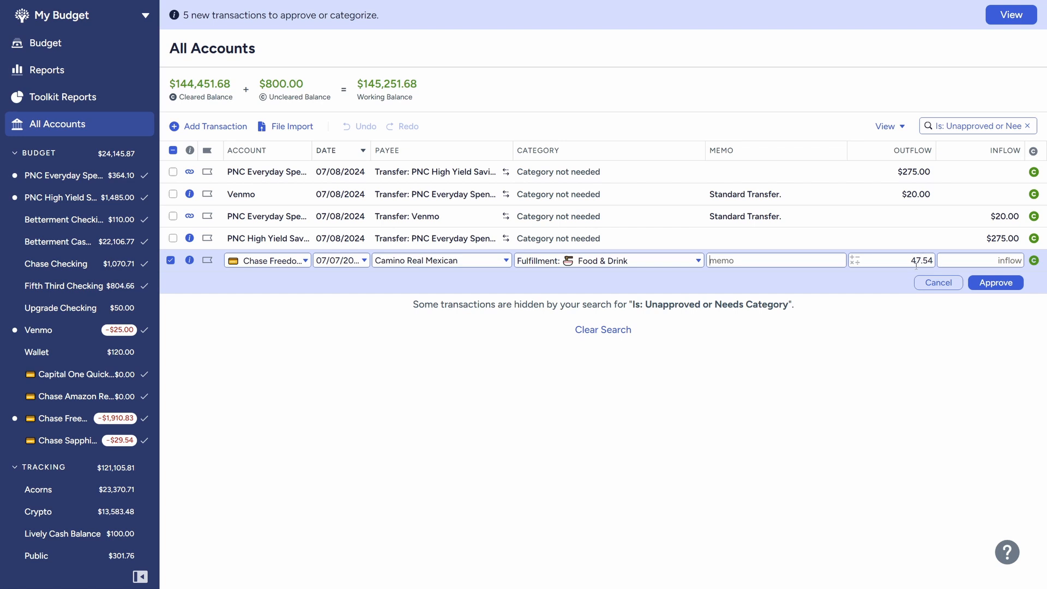
left_click(1003, 284)
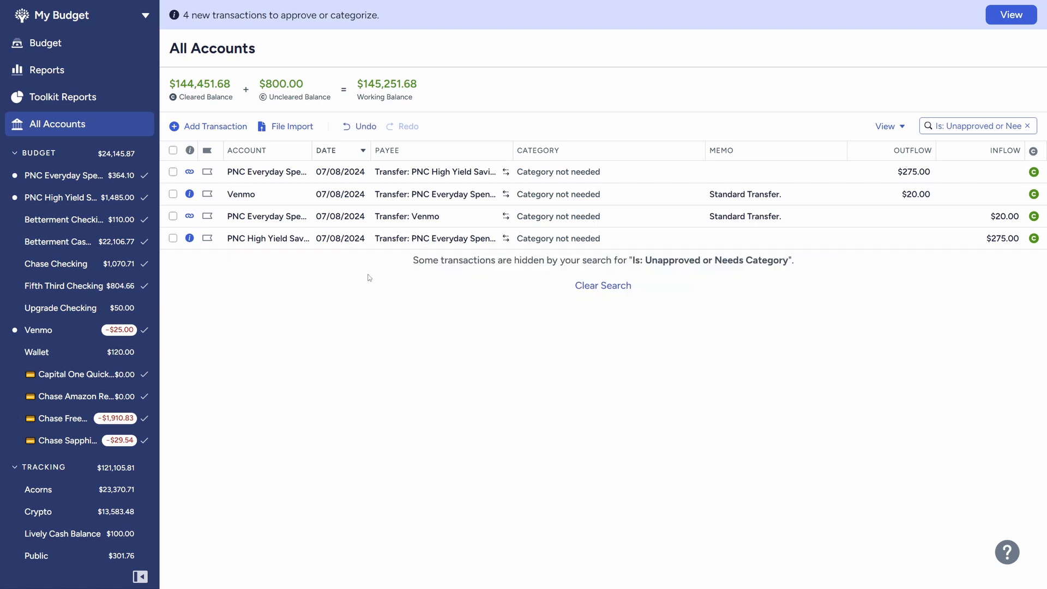
Approve all four remaining 07/08/2024 transfers between the PNC and Venmo accounts together
left_click(173, 238)
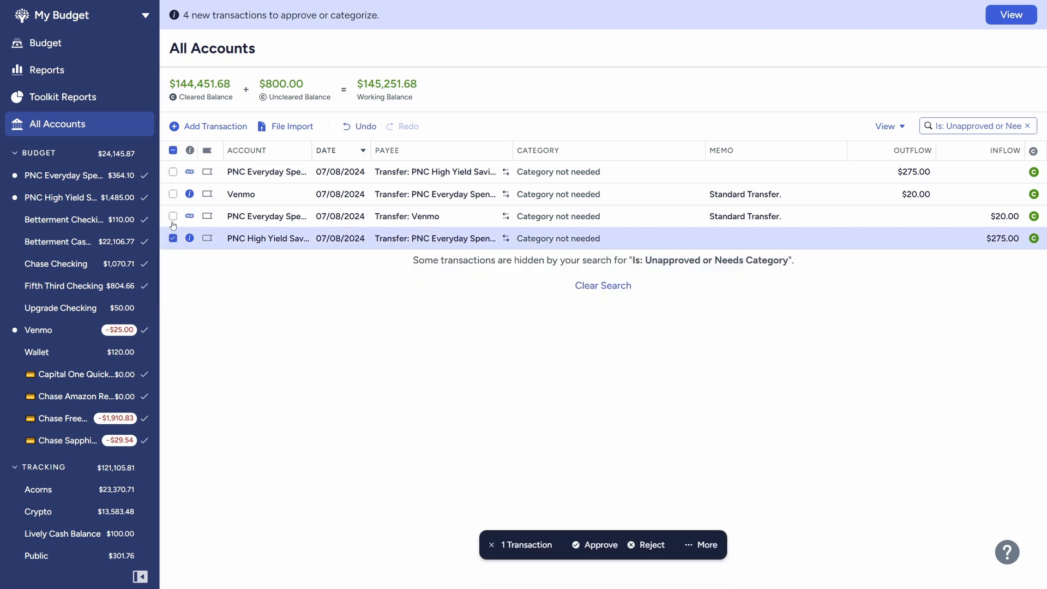
left_click(173, 216)
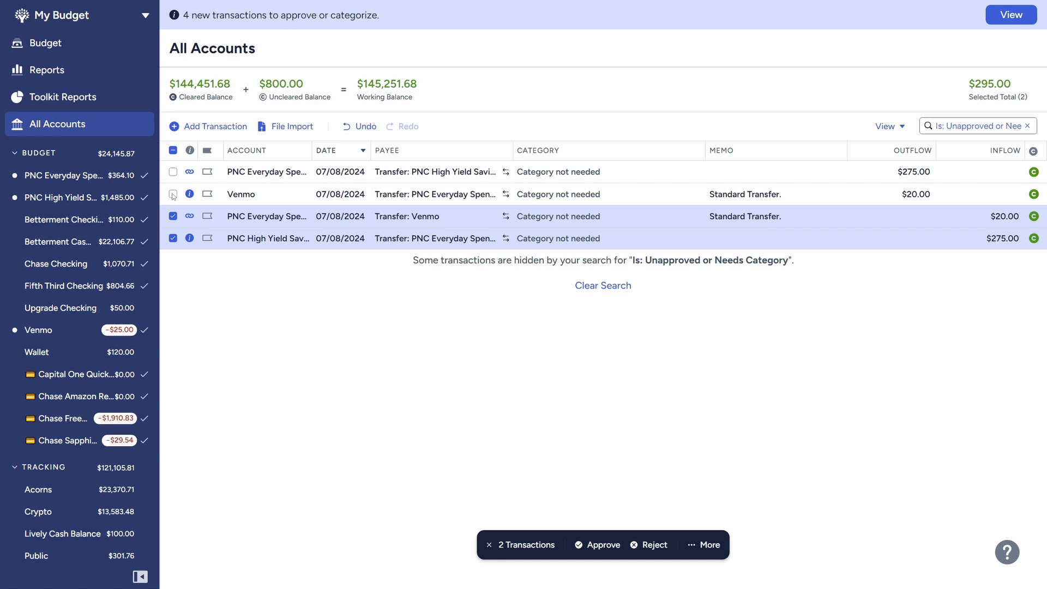
left_click(173, 194)
left_click(173, 172)
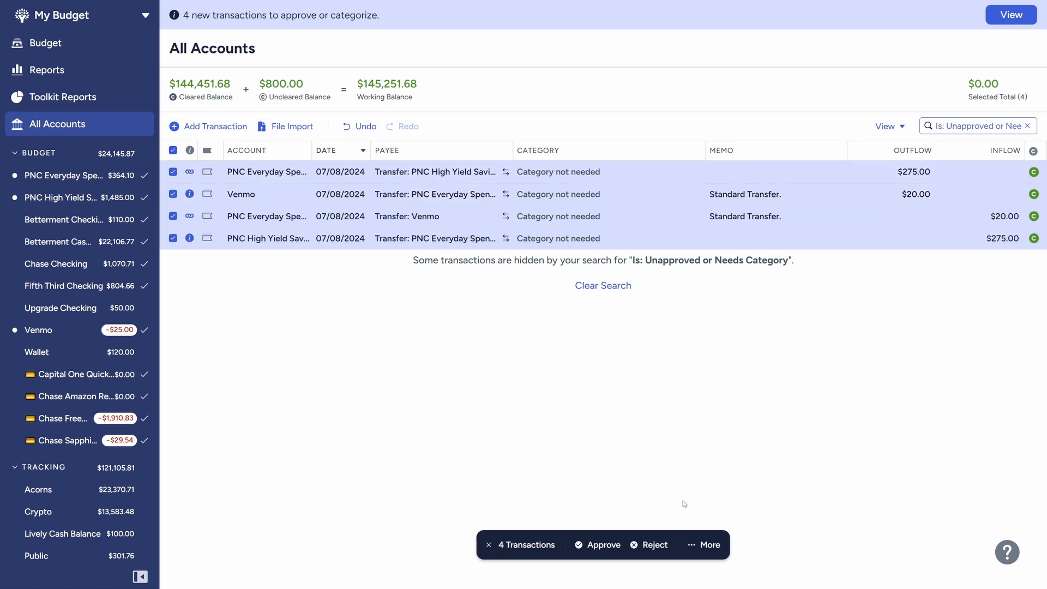
left_click(586, 546)
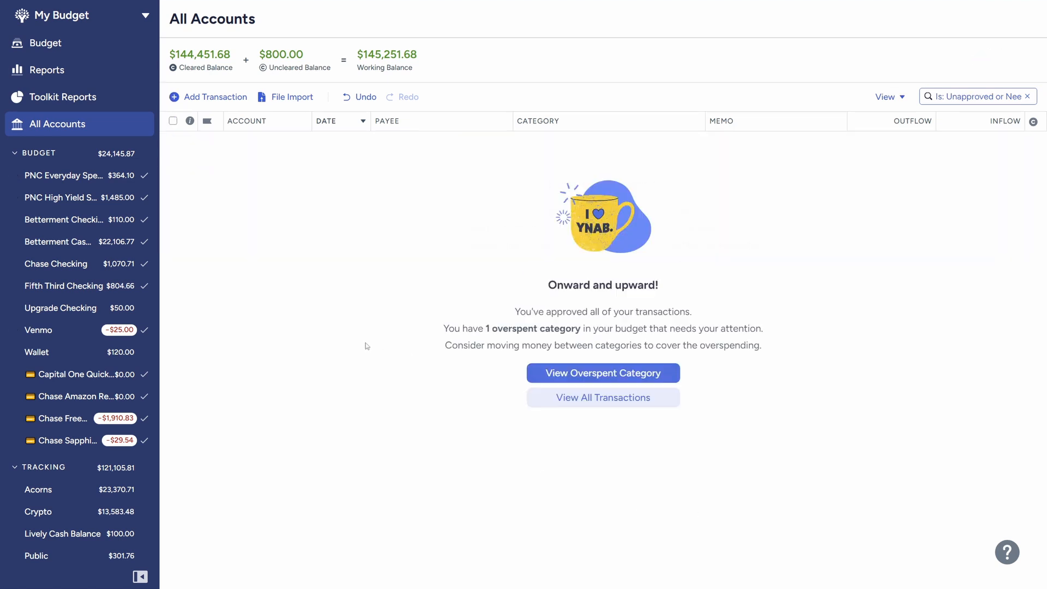
In the Chase Freedom Unlimited account, split the pending Walmart transaction into three category lines
left_click(76, 423)
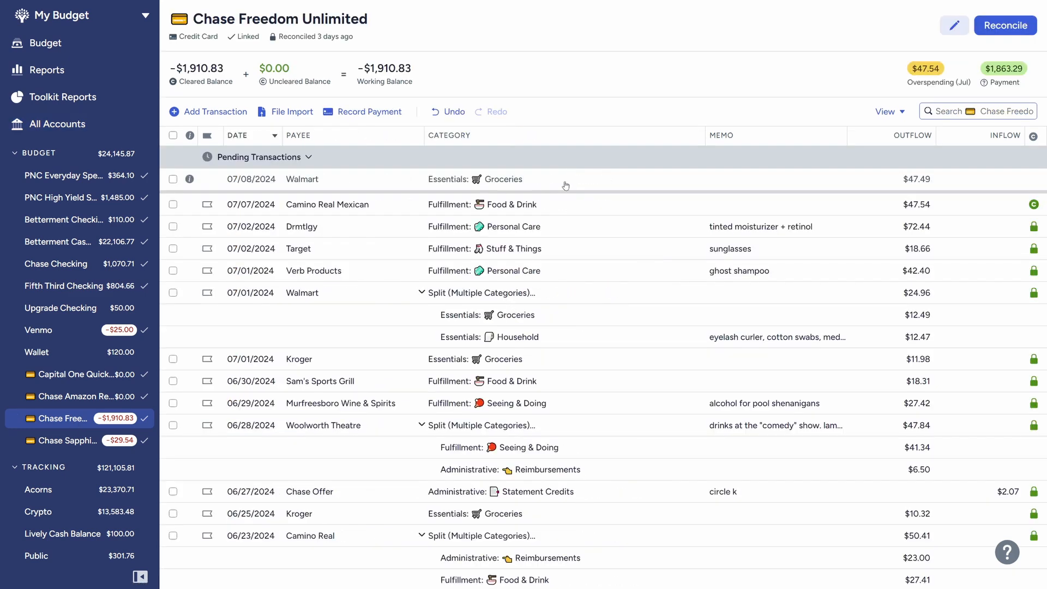
left_click(519, 179)
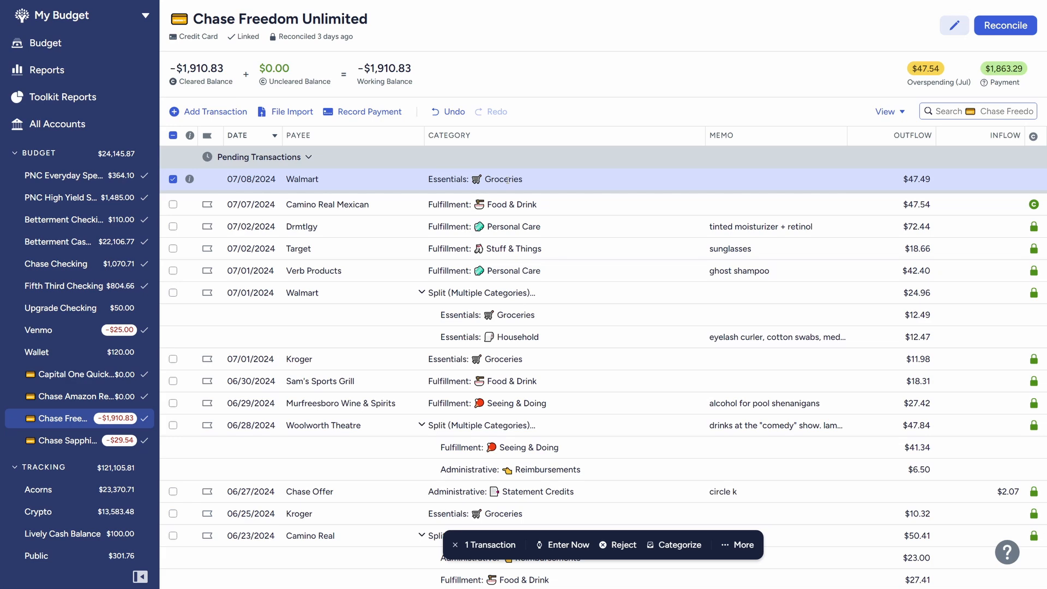
left_click(507, 179)
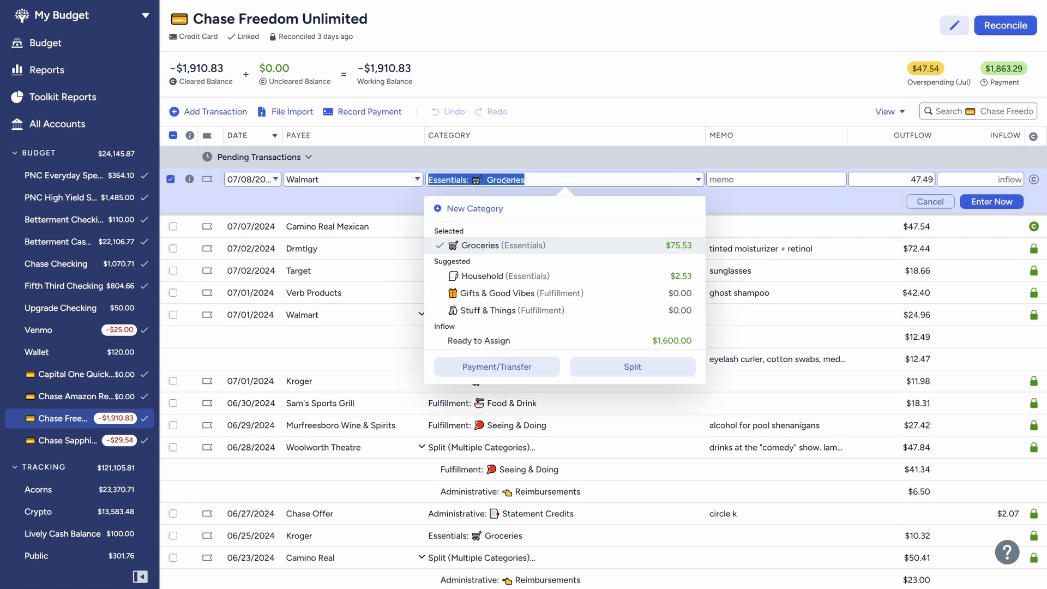
left_click(628, 368)
left_click(305, 245)
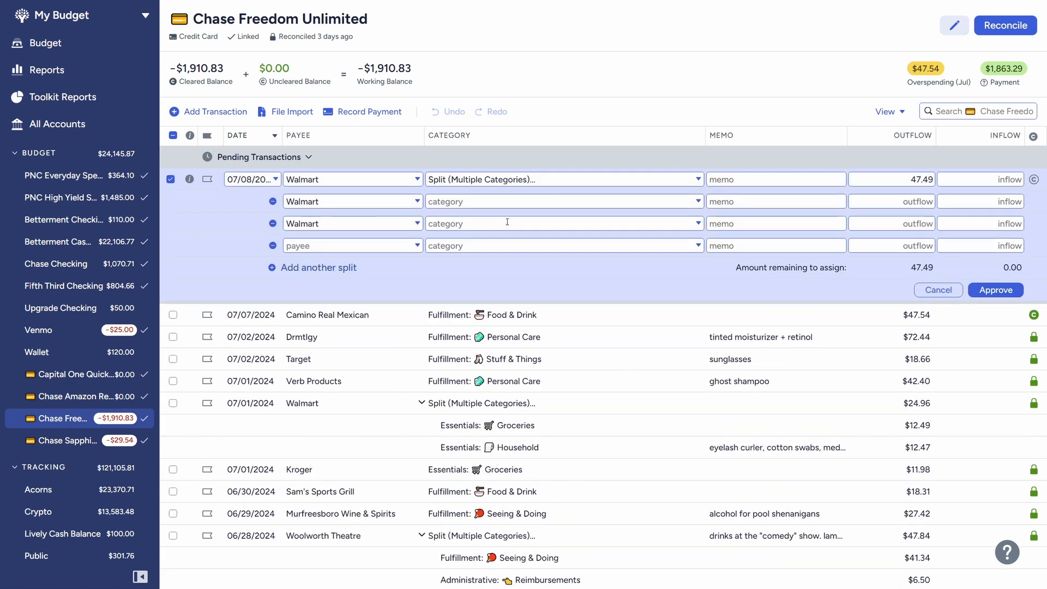
Assign the first Walmart split line to Groceries with an outflow of 2.12+.14
left_click(488, 201)
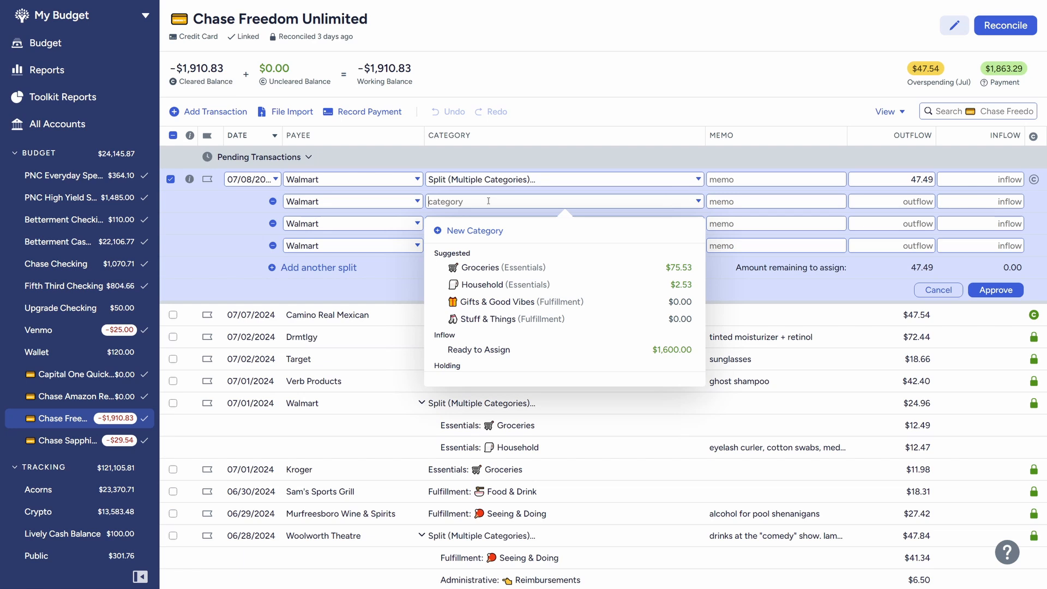
type("gr")
left_click(480, 262)
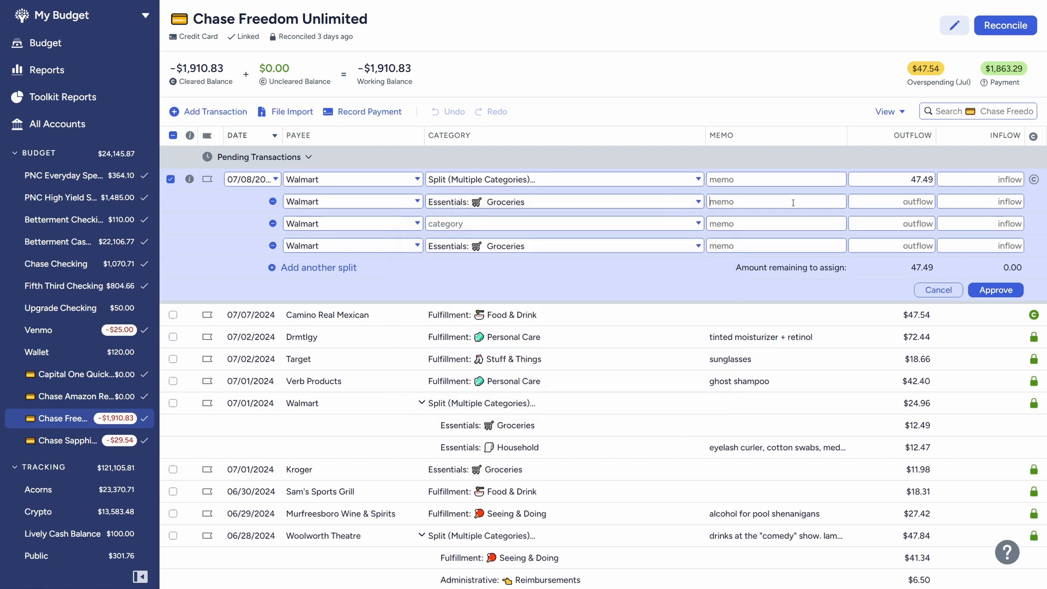
left_click(875, 202)
type("2.12+.14")
Assign the second Walmart split line to Household with an outflow of 6.24*1.0975
left_click(914, 224)
left_click(497, 224)
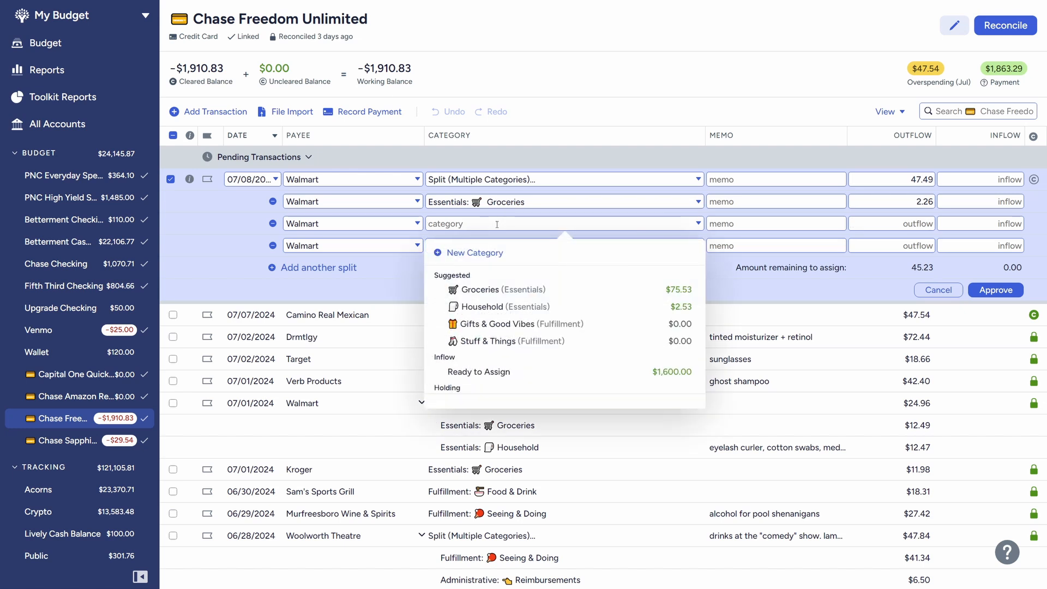
left_click(537, 306)
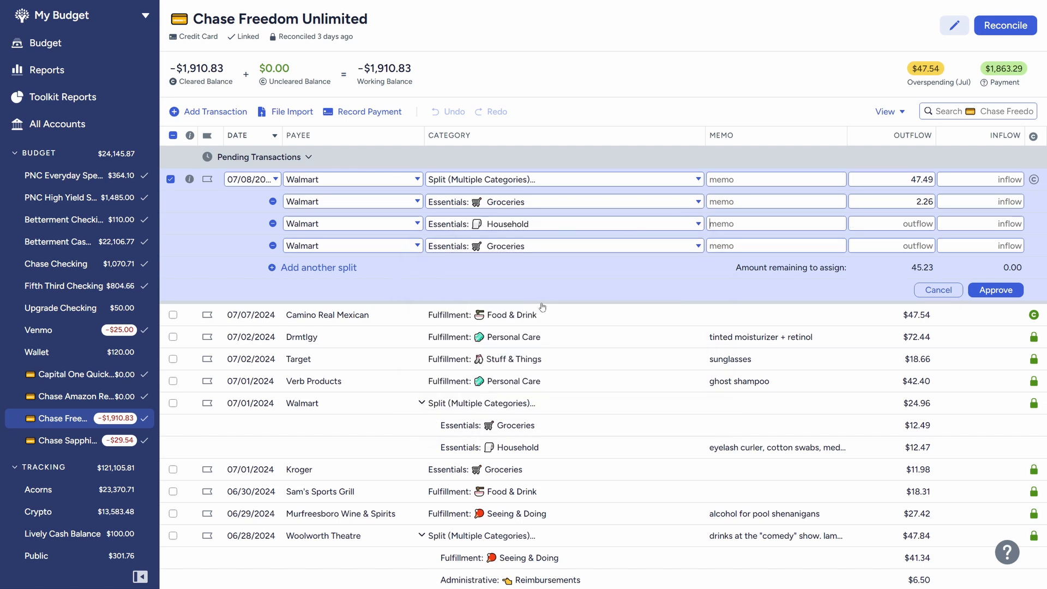
left_click(913, 222)
type("6.24*1.0975")
Assign the third Walmart split line to Personal Care with an outflow of 38.38 and approve the transaction
left_click(919, 244)
left_click(573, 247)
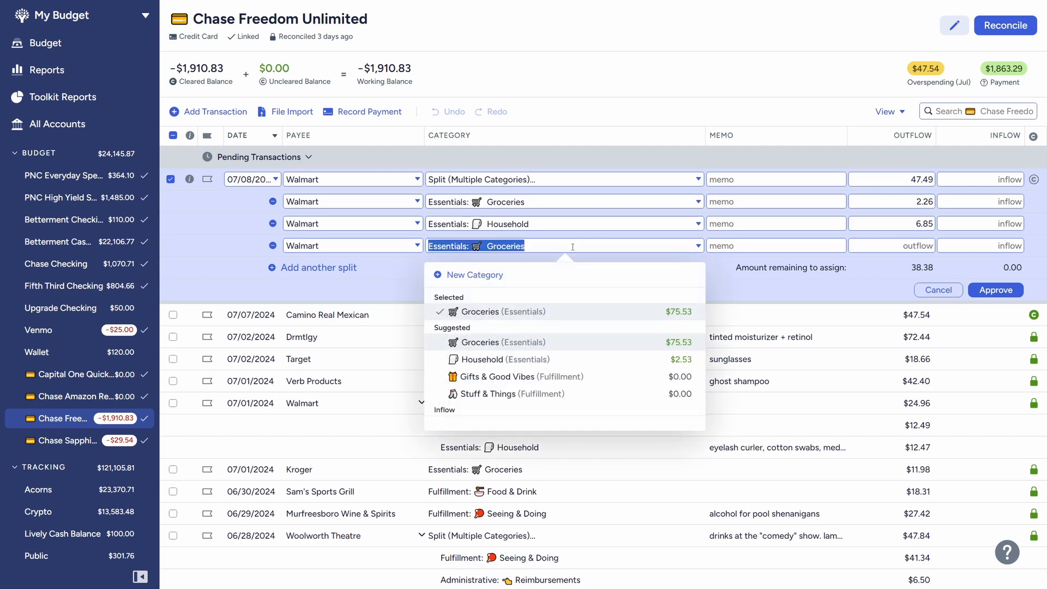
type("per")
left_click(596, 318)
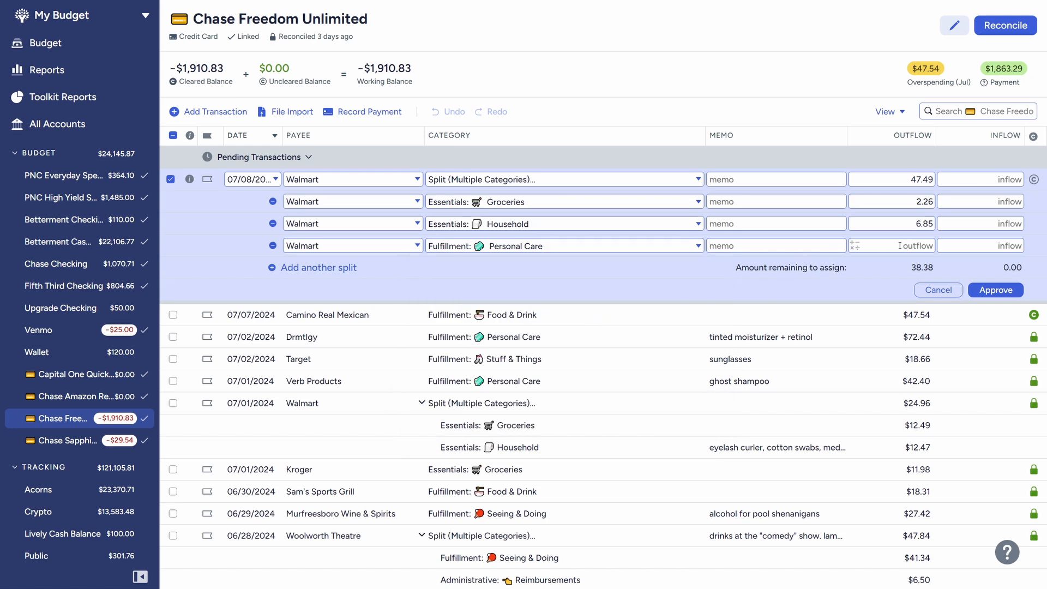
left_click(900, 245)
type("38.38")
left_click(1006, 293)
left_click(1006, 291)
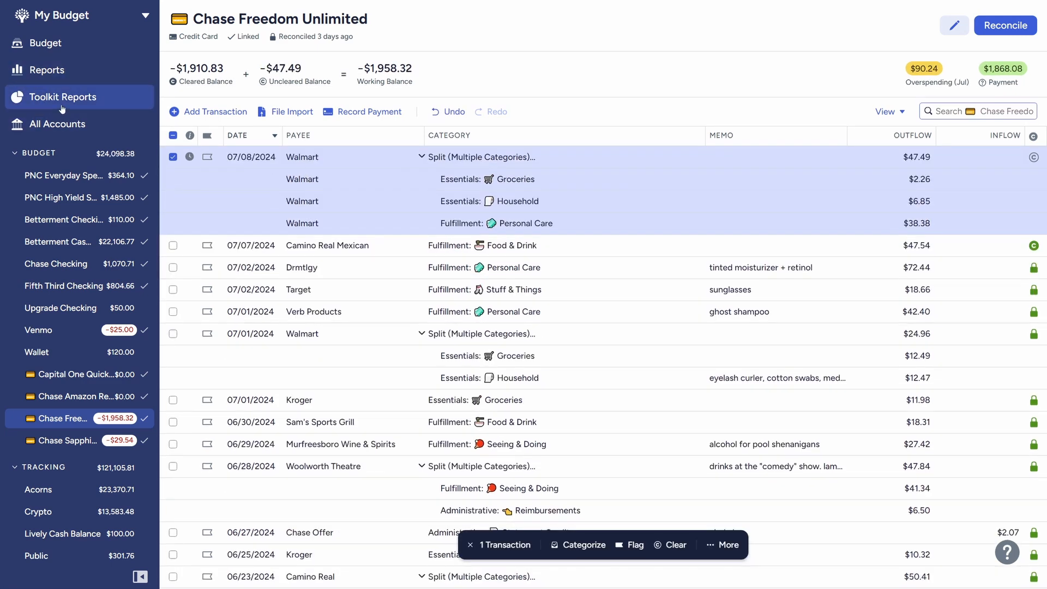
In the July 2024 budget, add 300 to the amount assigned to the Next Month category
left_click(49, 48)
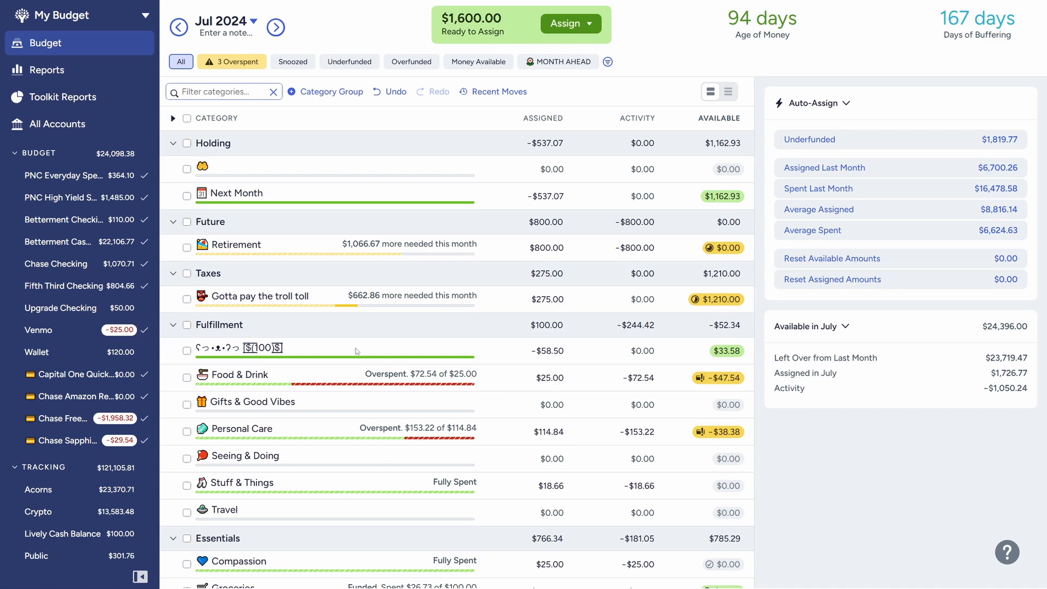
scroll(354, 395, "down", 4)
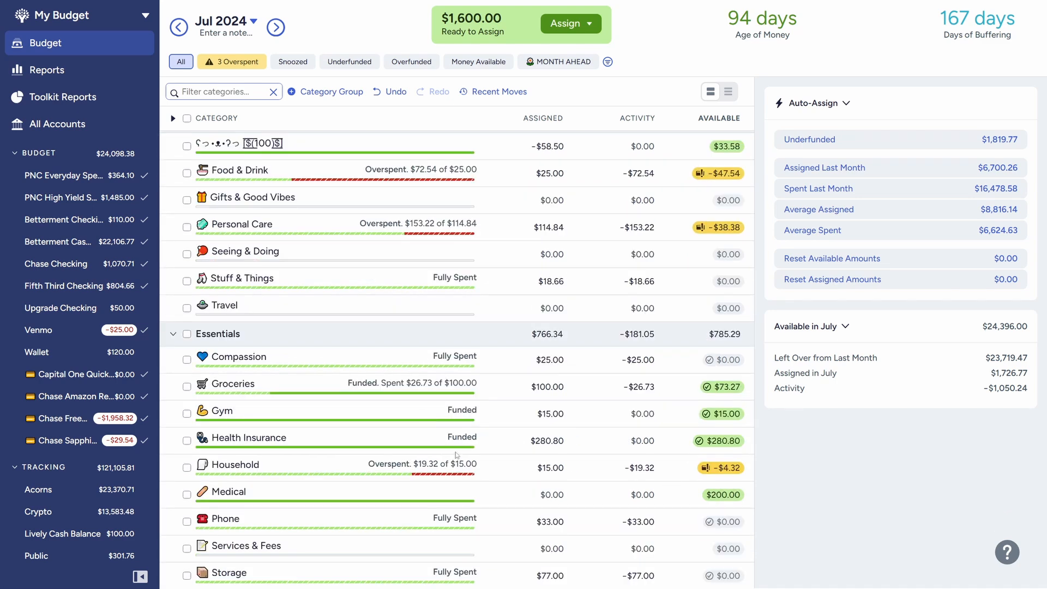
scroll(456, 436, "up", 4)
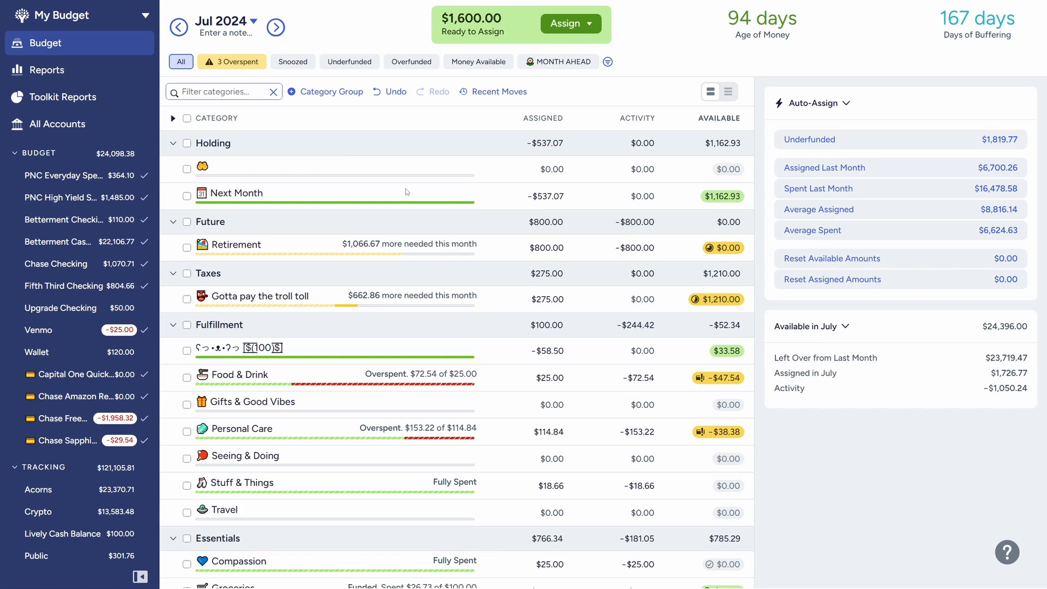
left_click(406, 192)
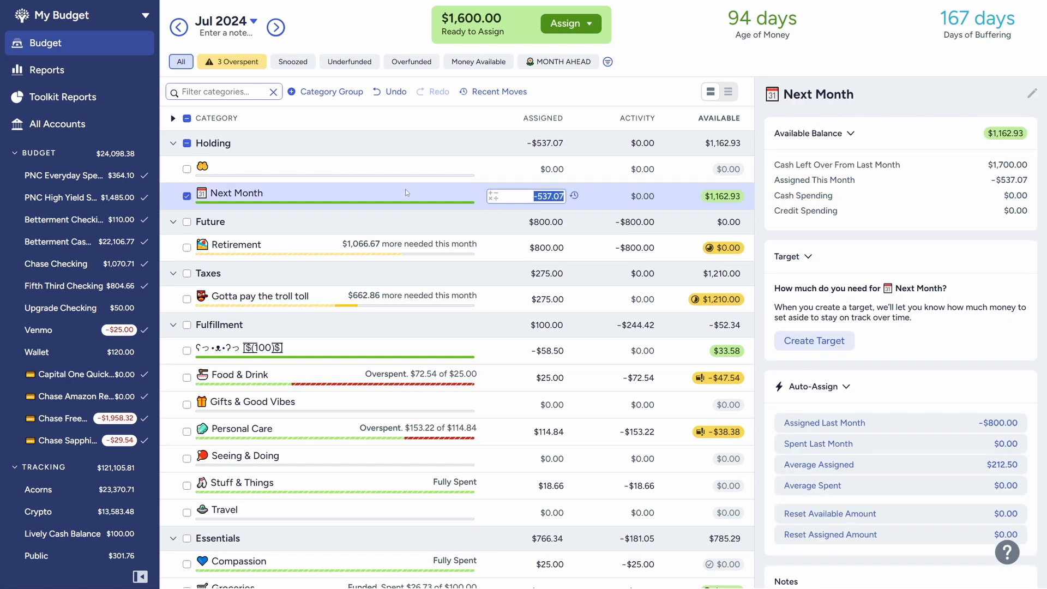
key("Right")
type("+300")
key("Return")
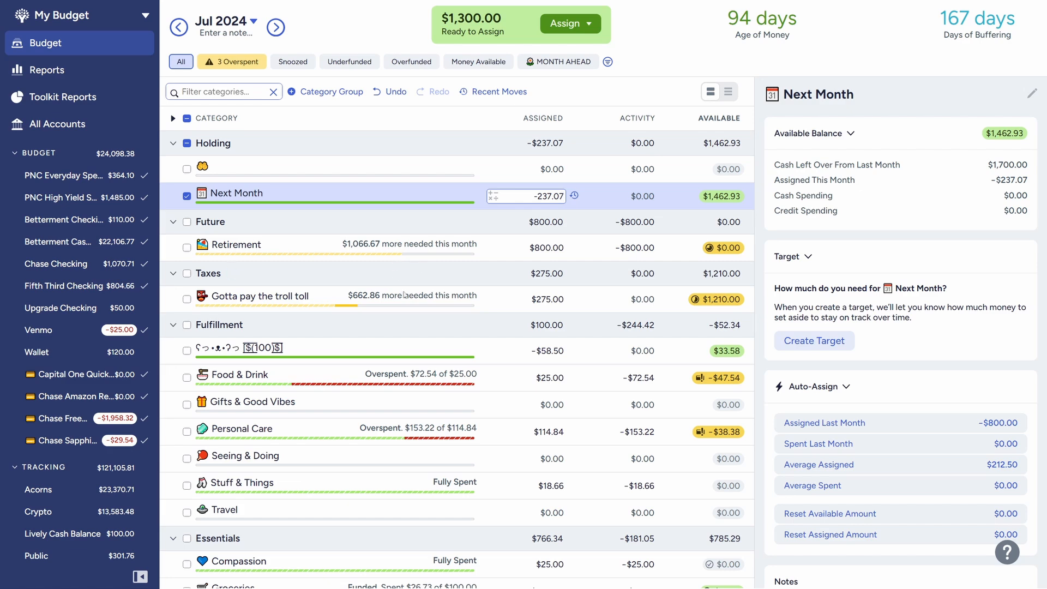
Add 275 to the amount assigned to the "Gotta pay the troll toll" tax category, then deselect the category
left_click(336, 294)
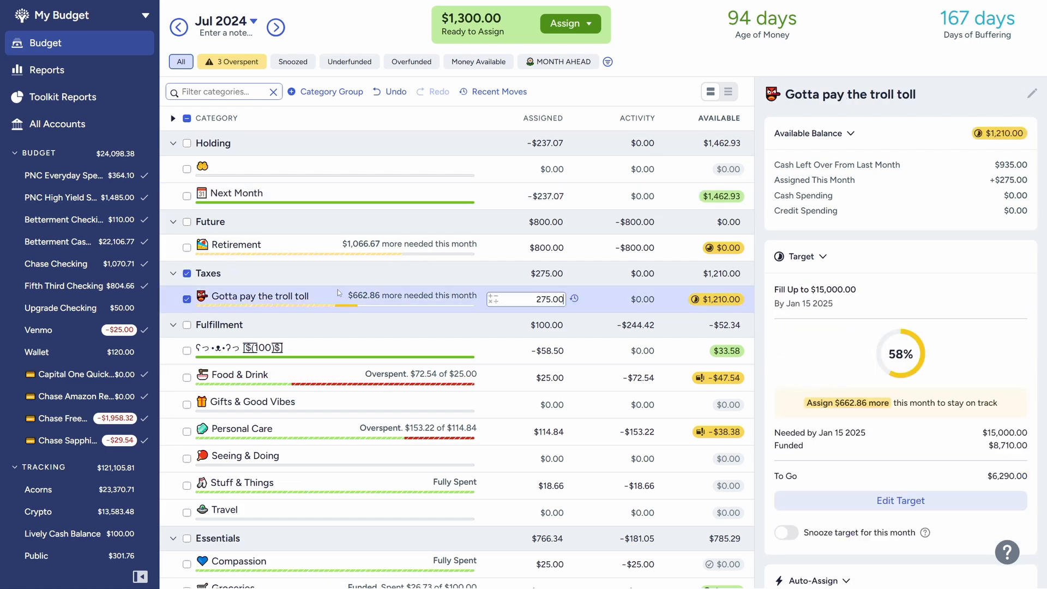
type("+275")
key("Return")
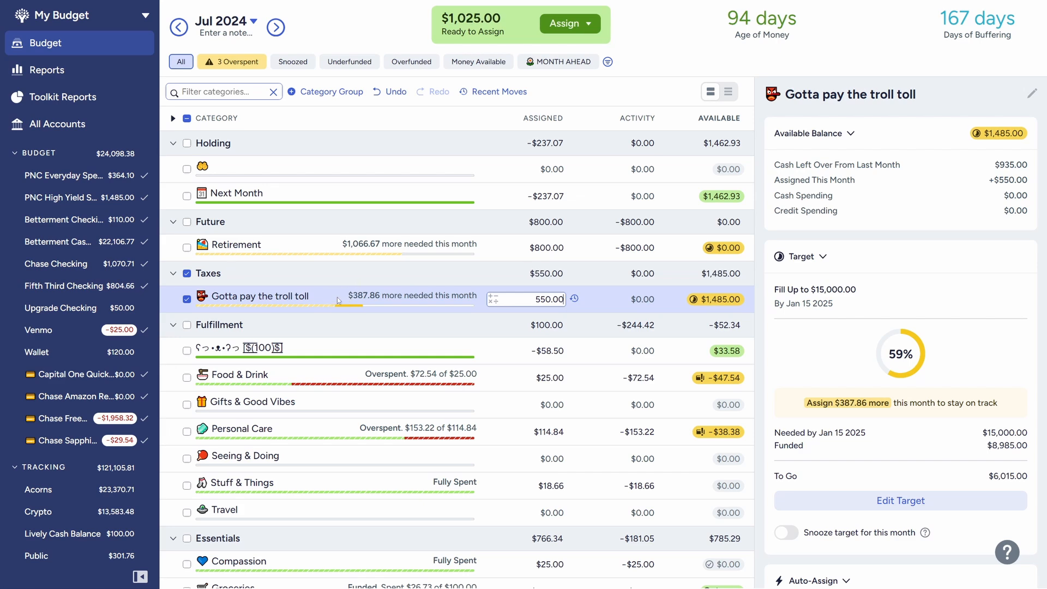
left_click(186, 299)
Add 100 to the amount assigned to the first category in the Fulfillment group
scroll(392, 307, "down", 1)
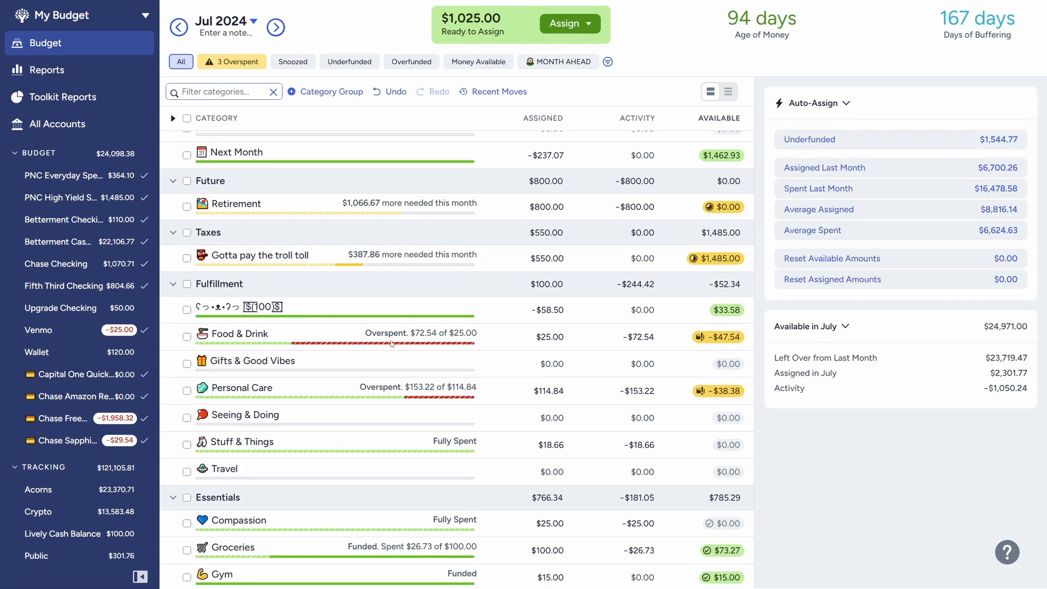
left_click(391, 308)
key("Right")
type("+")
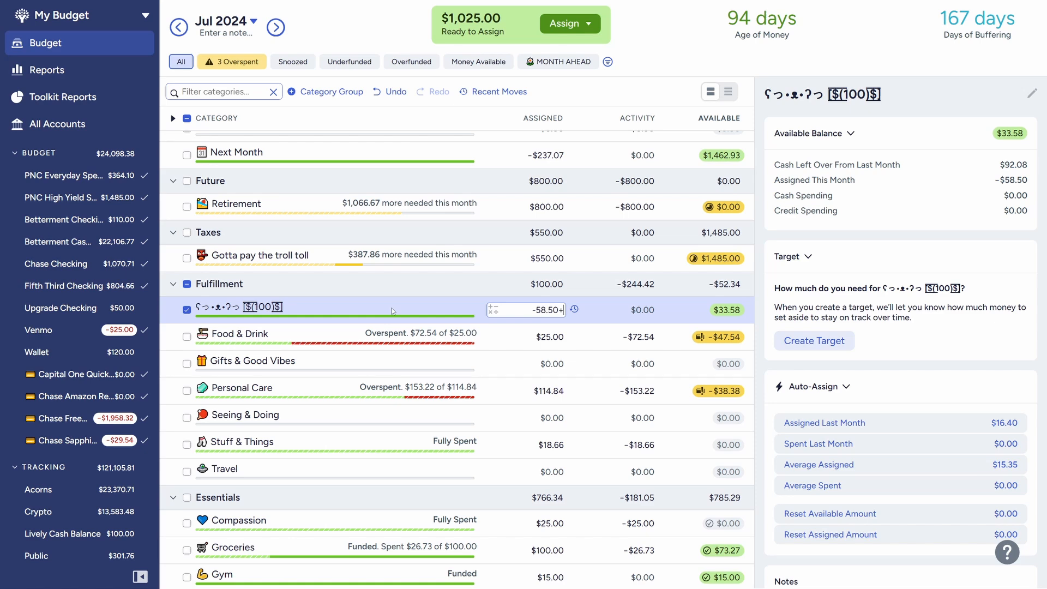
type("100")
key("Return")
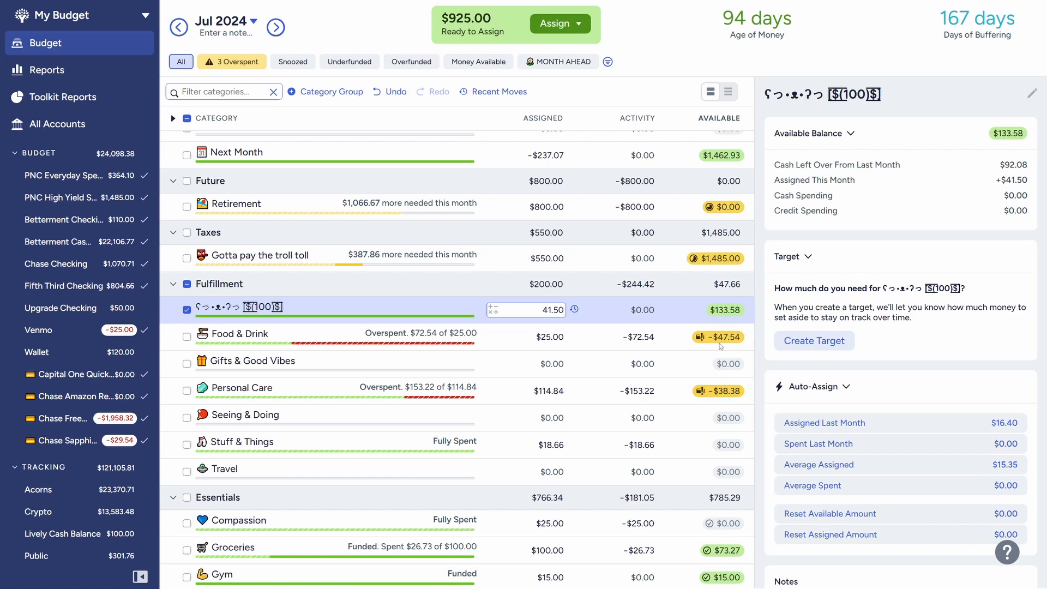
Cover the Food & Drink overspending with money from the first category in the Fulfillment group
left_click(726, 341)
left_click(716, 384)
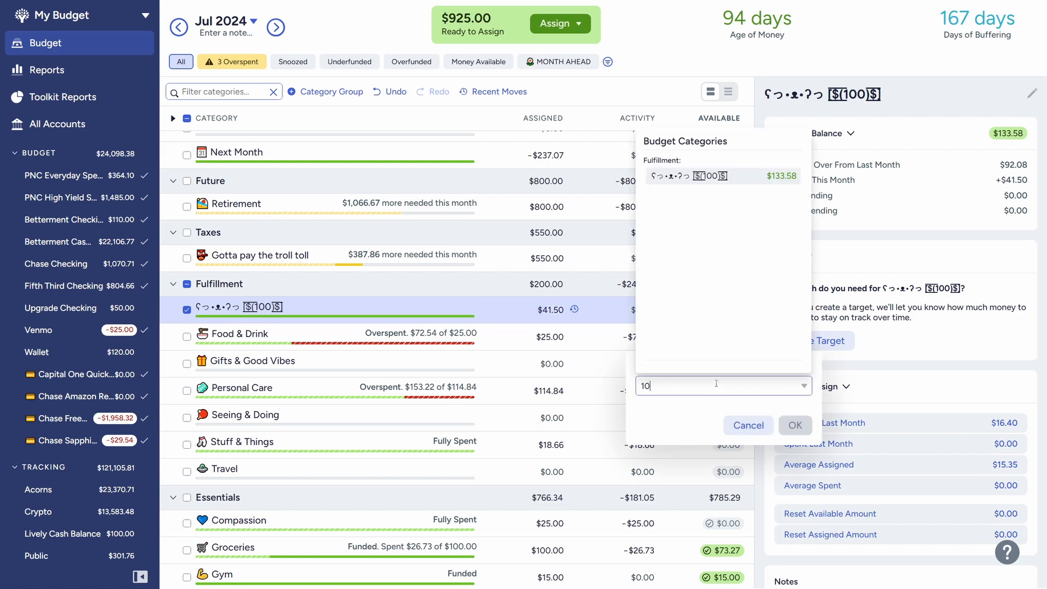
left_click(720, 195)
left_click(795, 426)
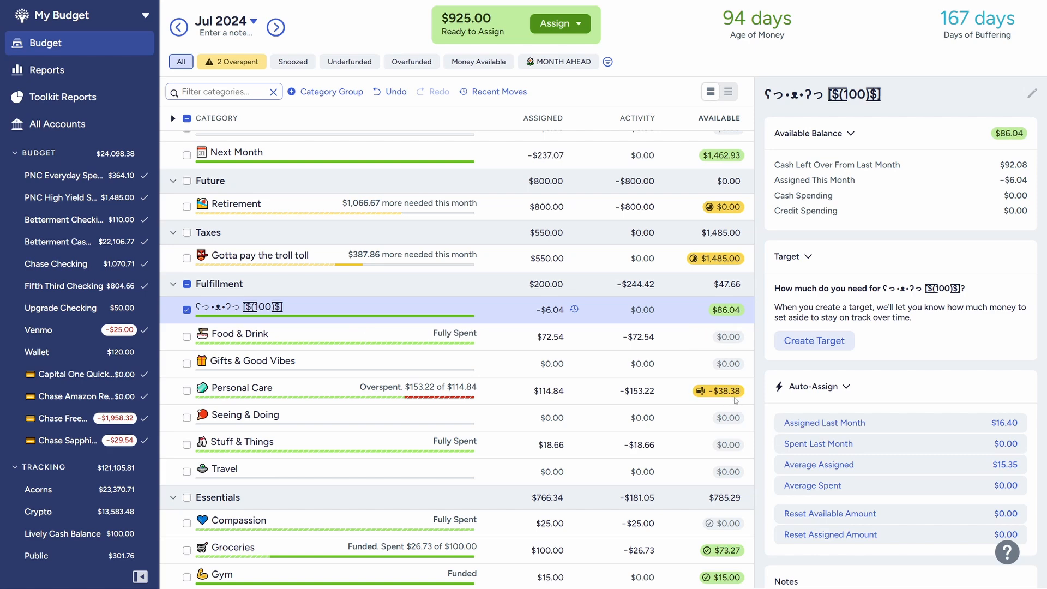
Cover the Personal Care overspending from the first Fulfillment category and clear the category selection
left_click(728, 394)
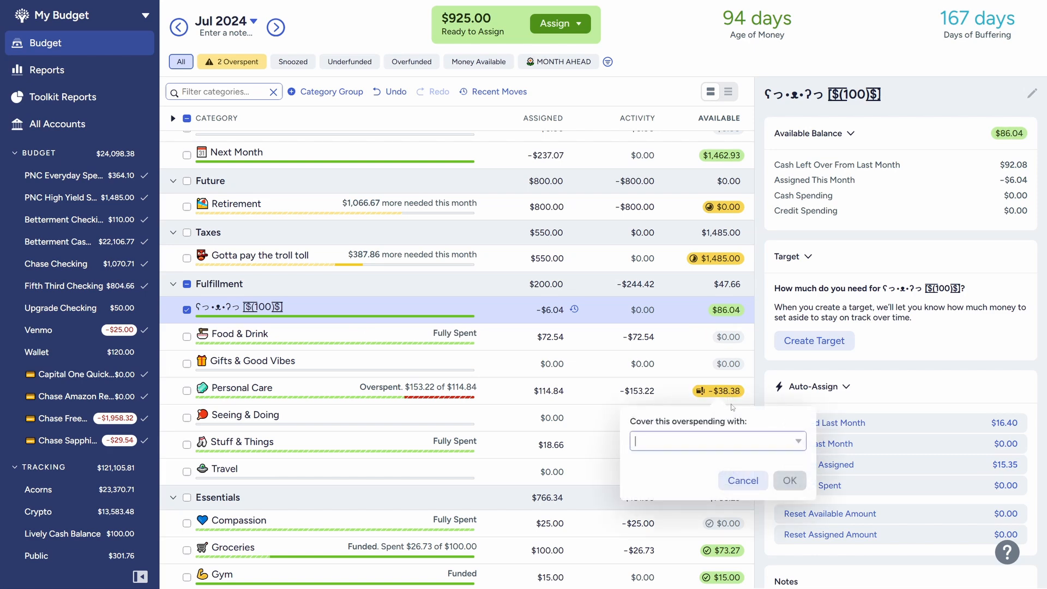
left_click(685, 235)
left_click(797, 483)
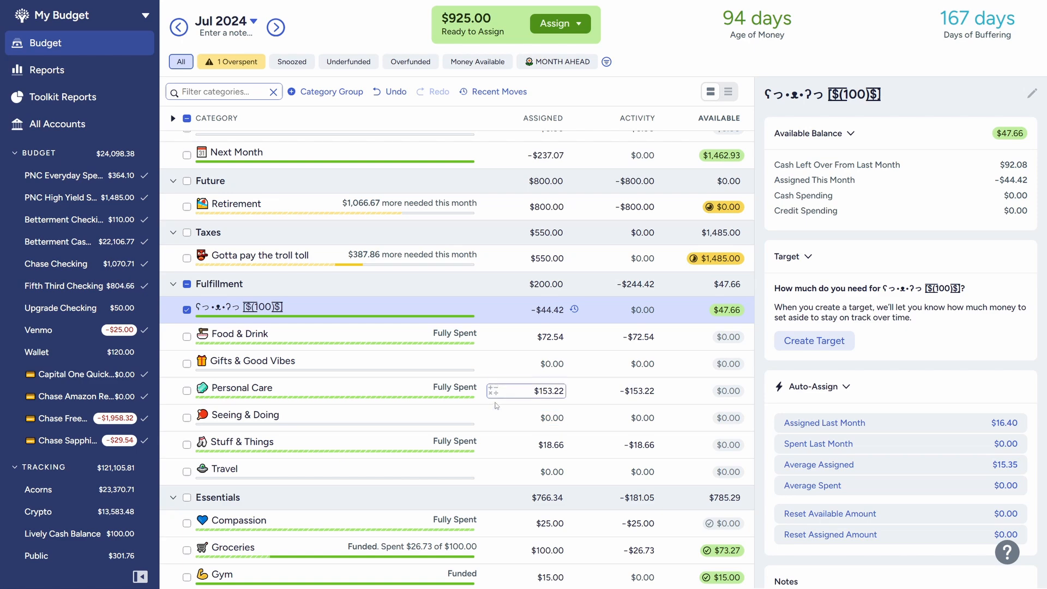
left_click(187, 310)
Cover the Household overspending in the Essentials group with money from Groceries
scroll(565, 423, "down", 2)
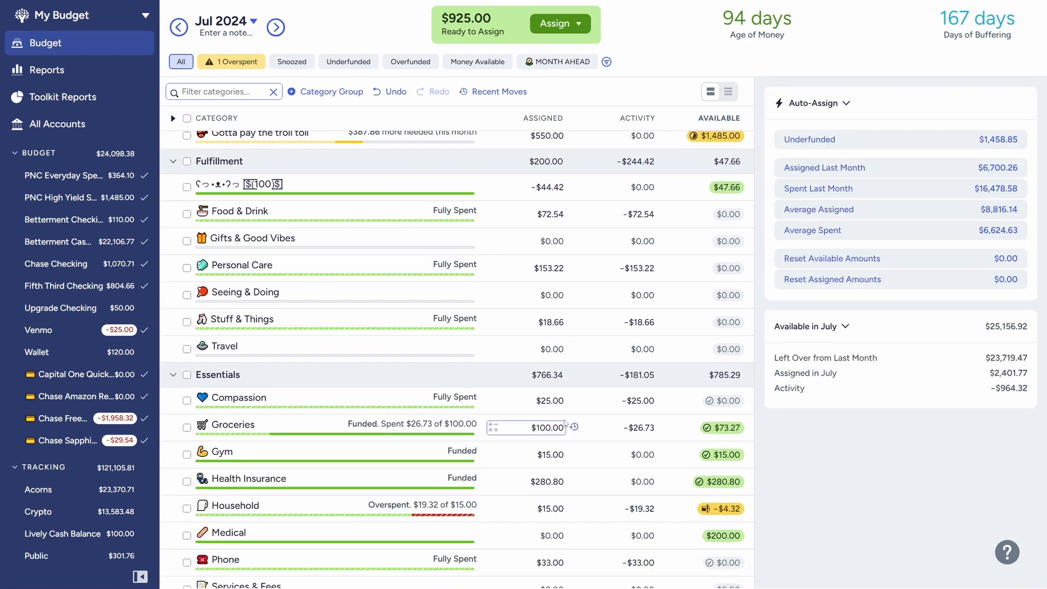
scroll(565, 423, "down", 2)
left_click(728, 387)
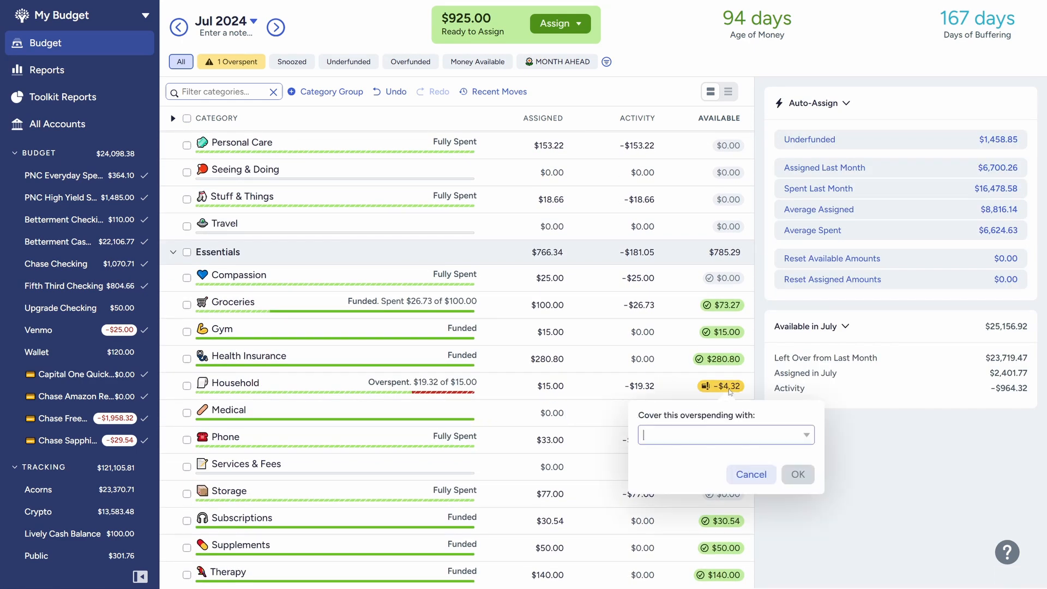
type("g")
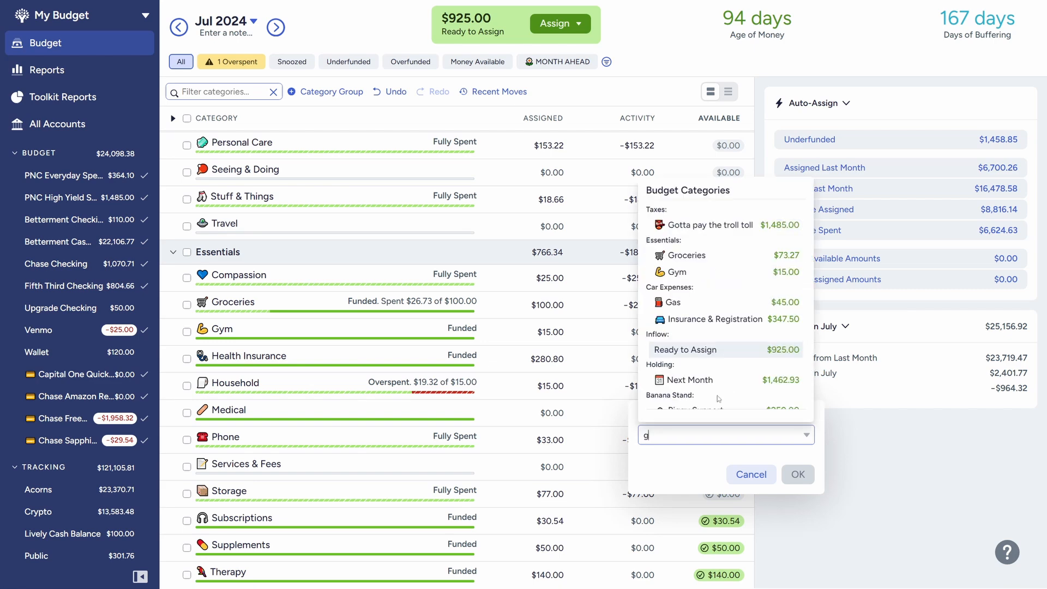
left_click(681, 257)
left_click(799, 474)
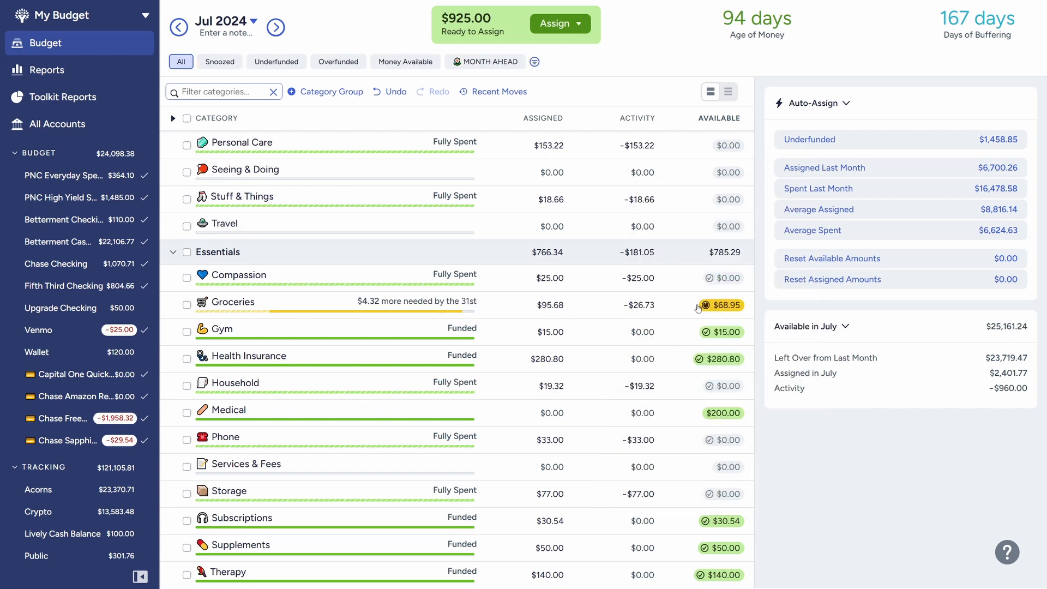
Snooze the Groceries target for this month and deselect the category
left_click(346, 304)
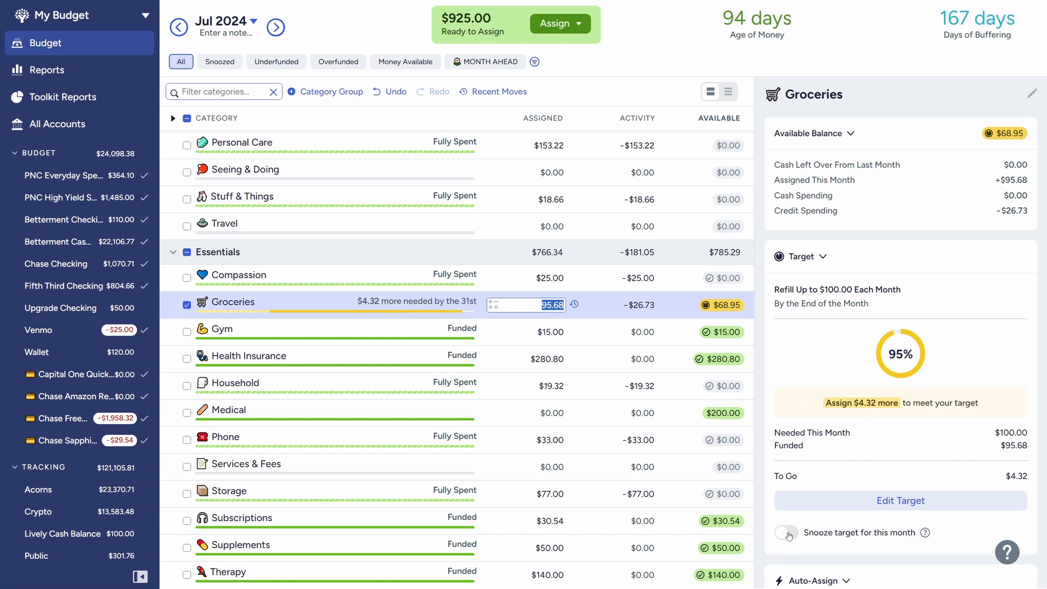
left_click(785, 532)
key("Escape")
Review the remaining budget categories, including the Car Fund target in the Banana Stand group
scroll(622, 380, "down", 3)
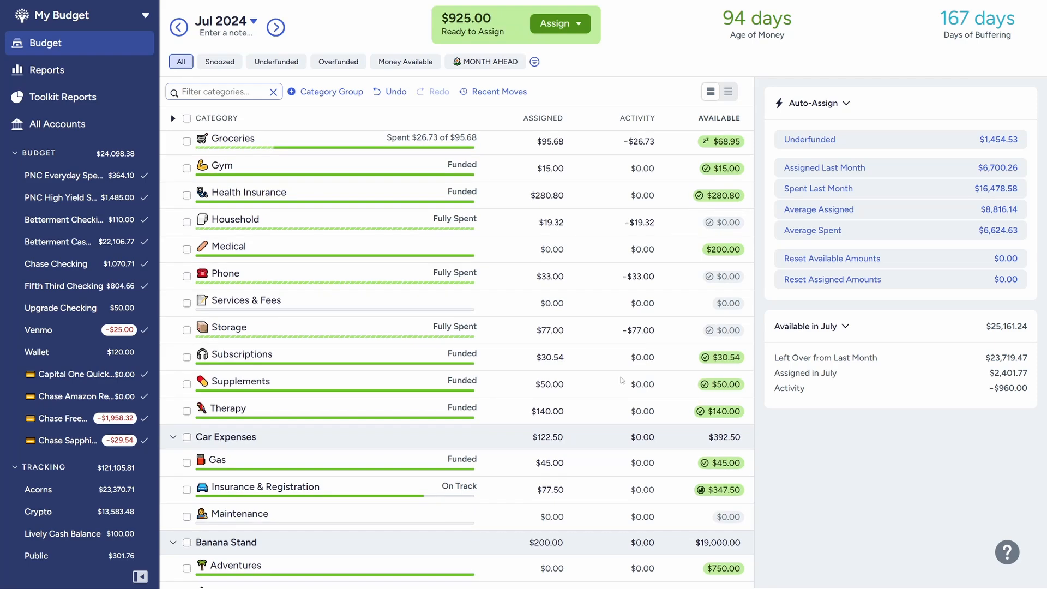
scroll(623, 380, "down", 3)
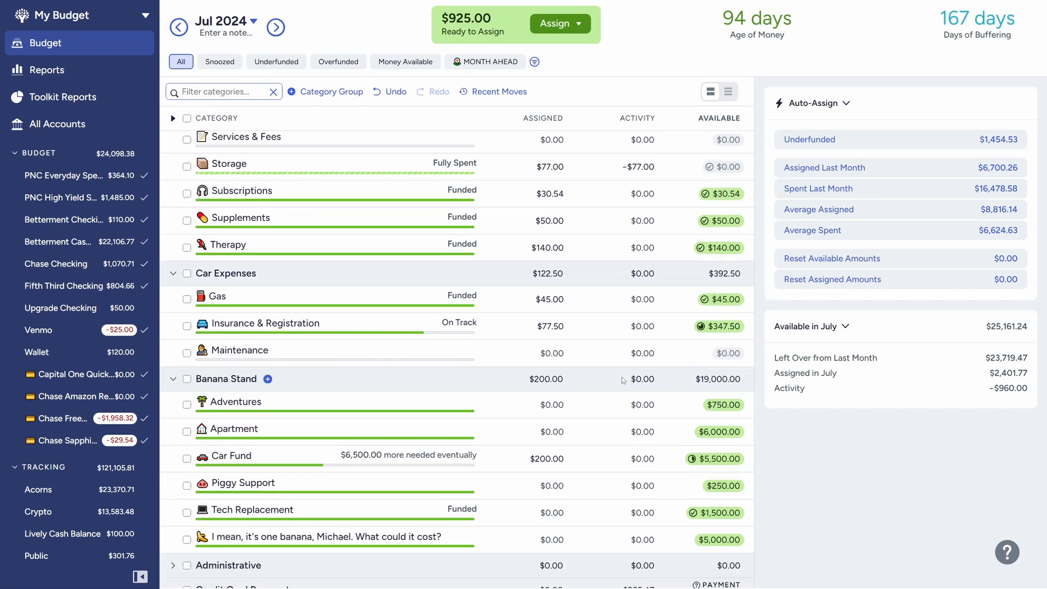
scroll(545, 404, "down", 1)
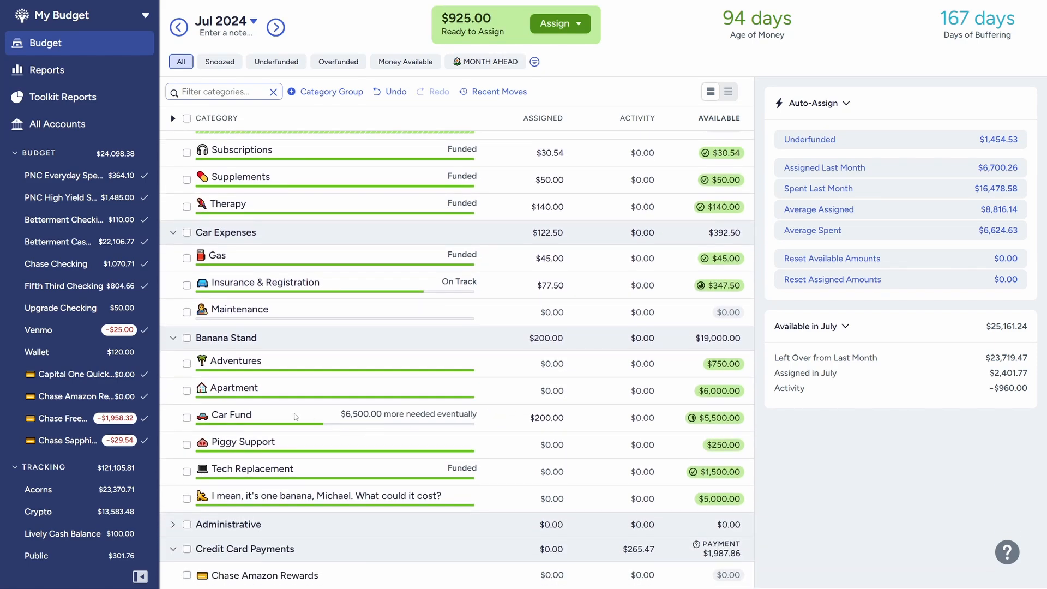
left_click(478, 423)
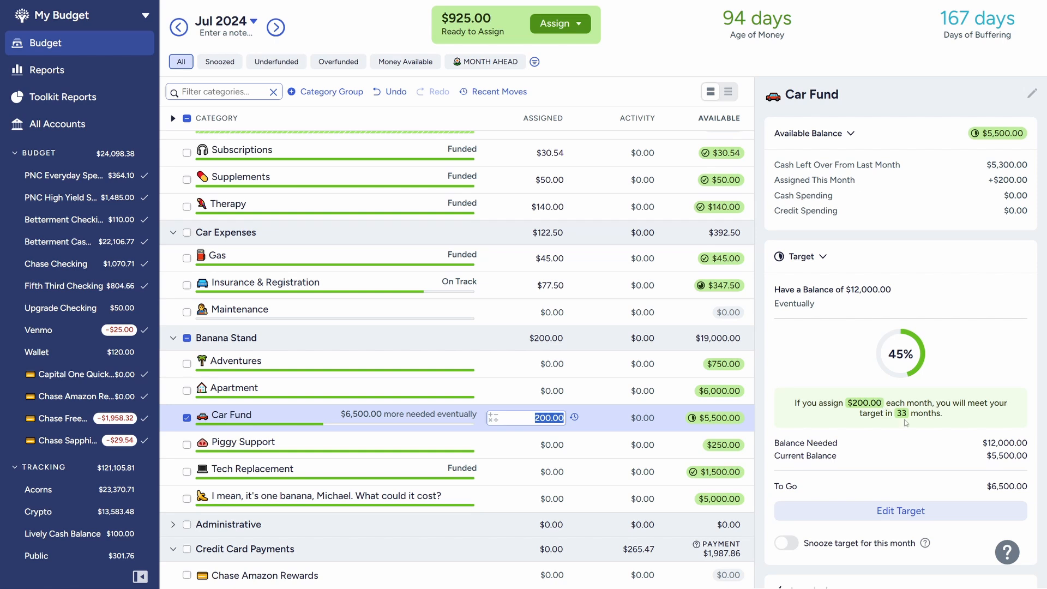
left_click(187, 418)
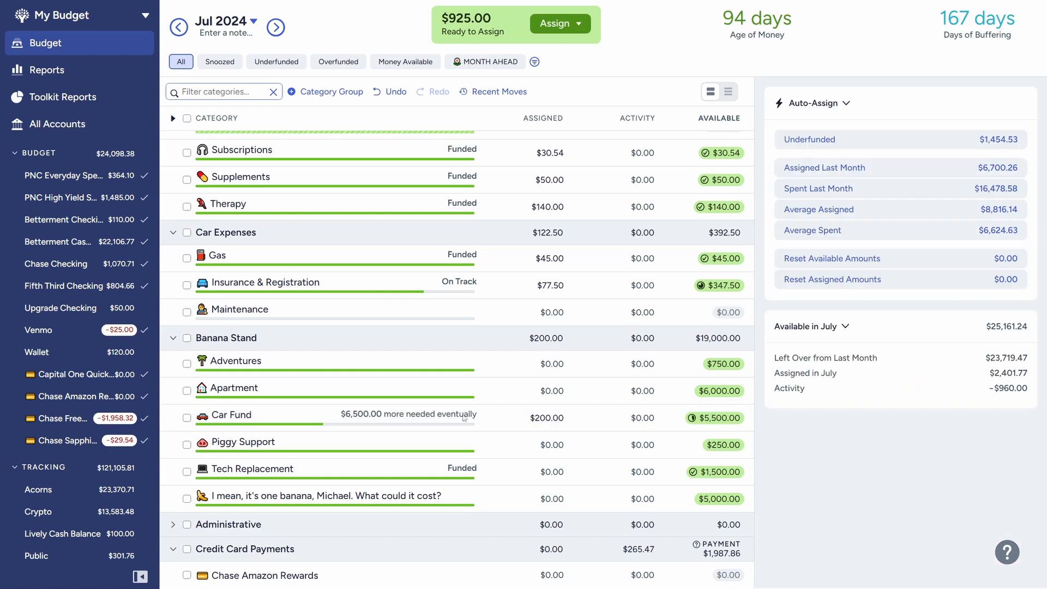
scroll(464, 418, "down", 1)
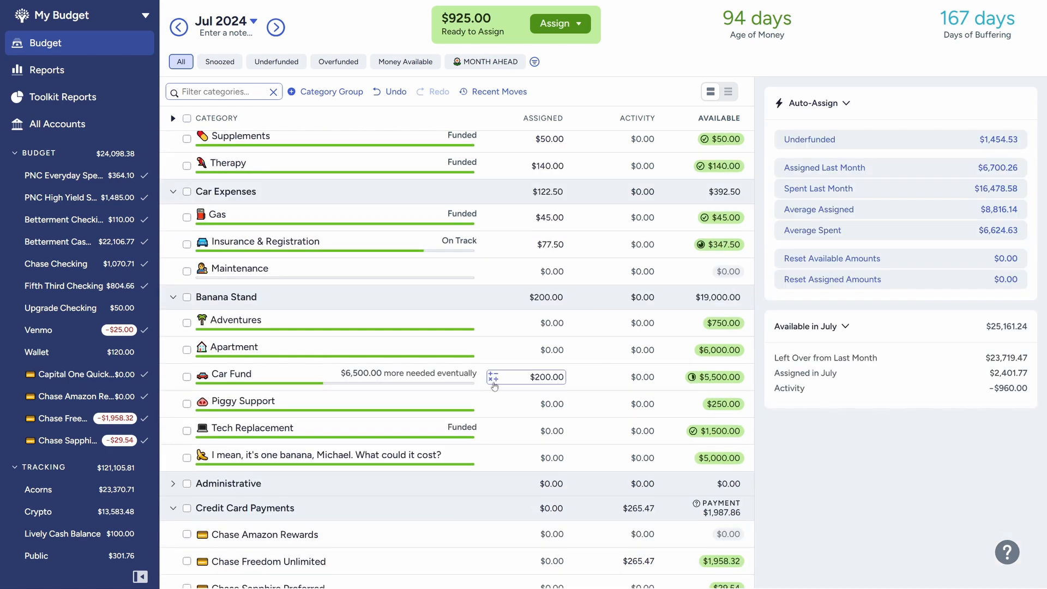
scroll(485, 390, "up", 3)
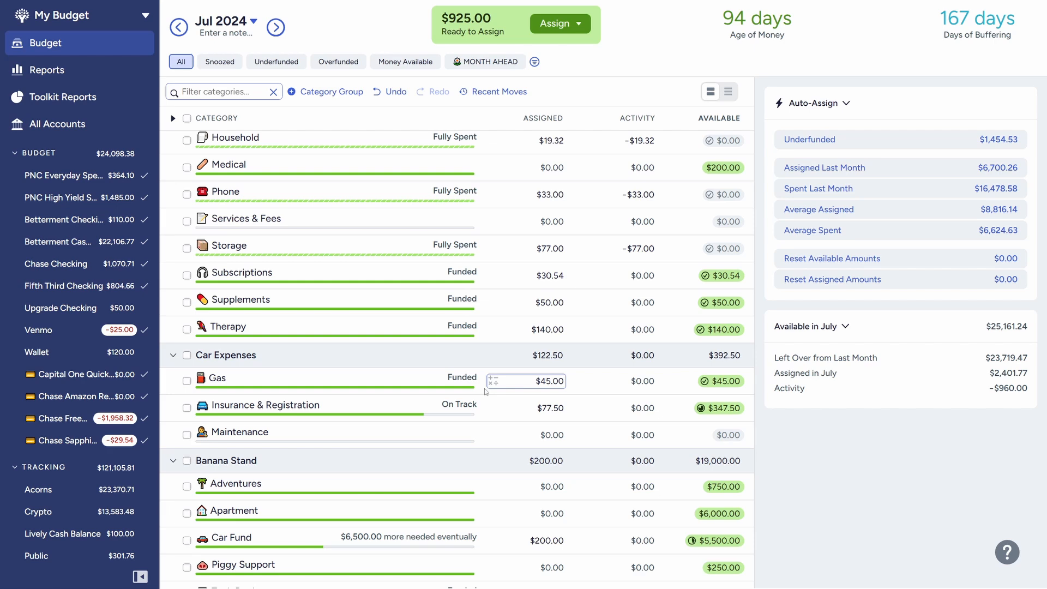
scroll(485, 391, "up", 2)
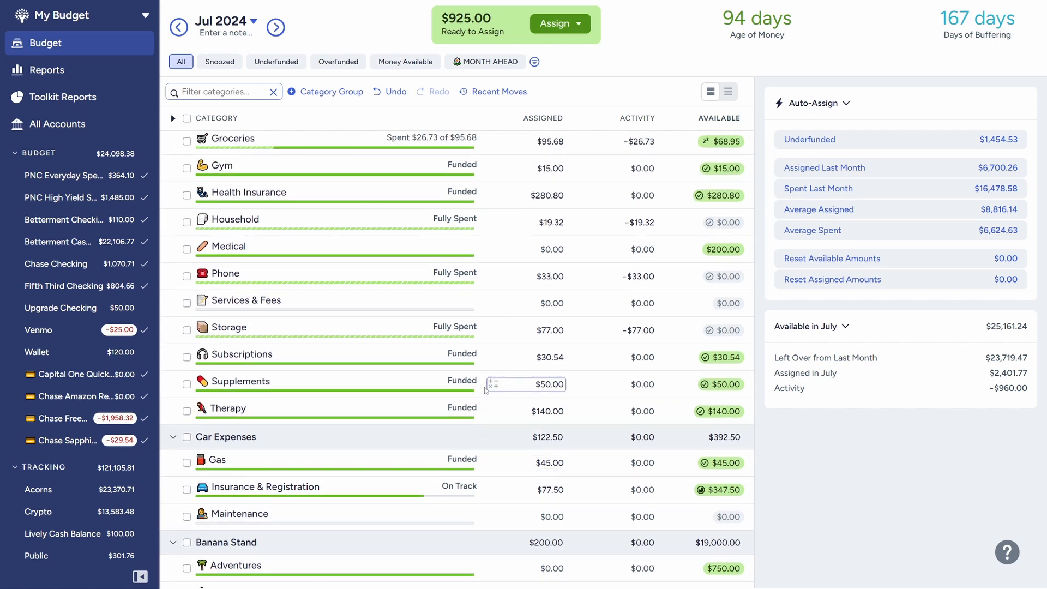
scroll(487, 388, "up", 8)
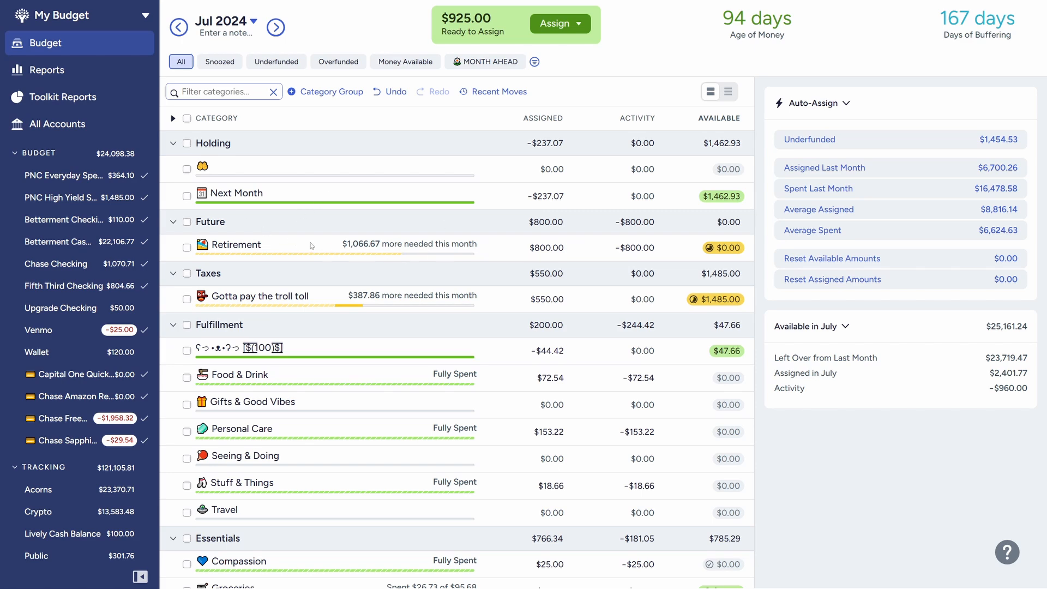
Add 800 to the amount assigned to the Retirement category, then deselect it
left_click(312, 246)
type("+800")
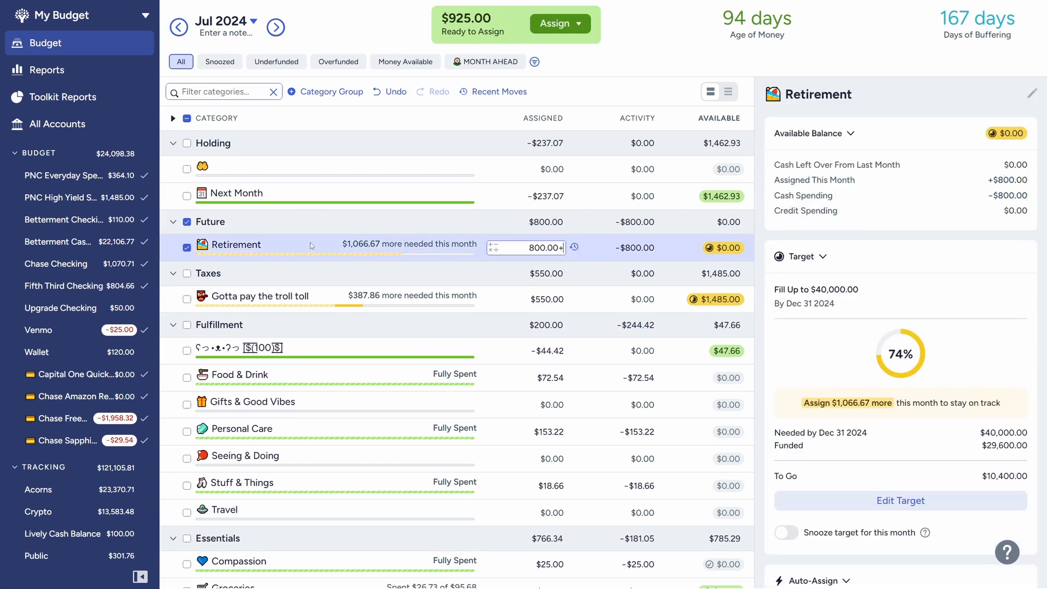
key("Return")
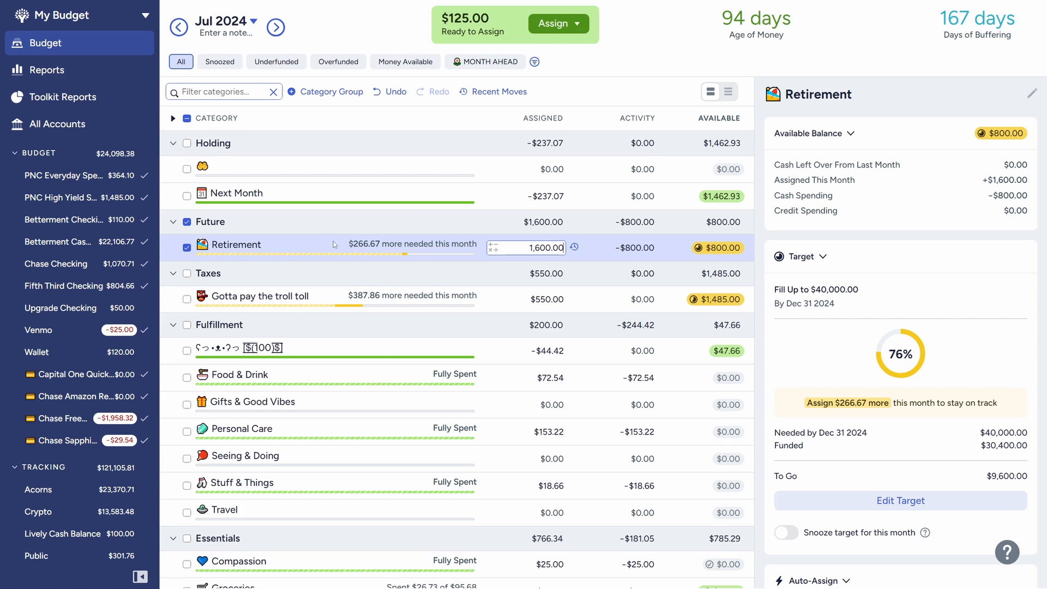
left_click(187, 248)
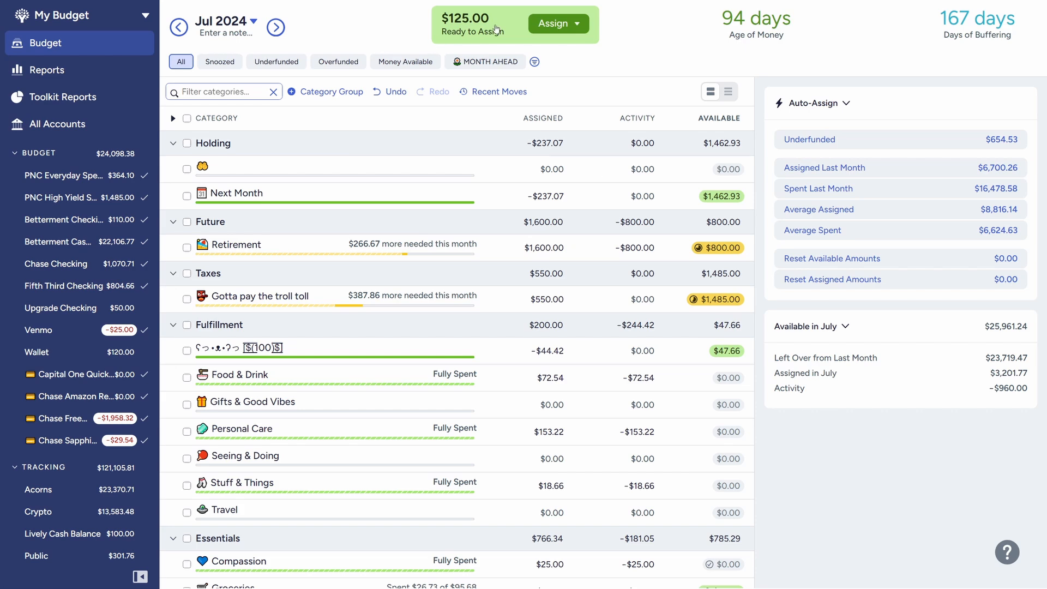
Add 125 to the amount assigned to the Next Month category and deselect it
left_click(403, 196)
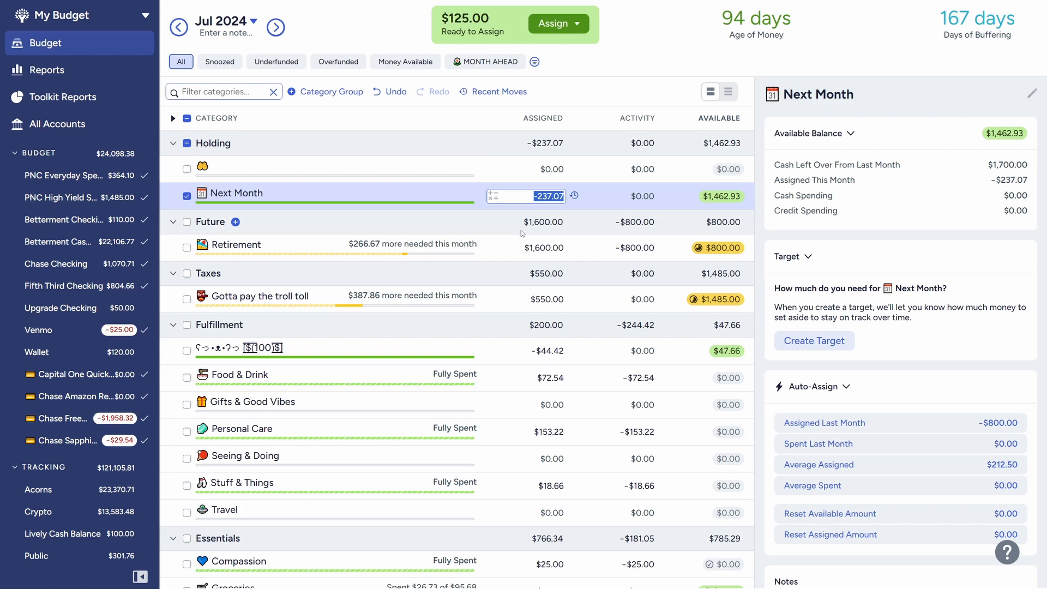
key("Right")
type("+125")
key("Return")
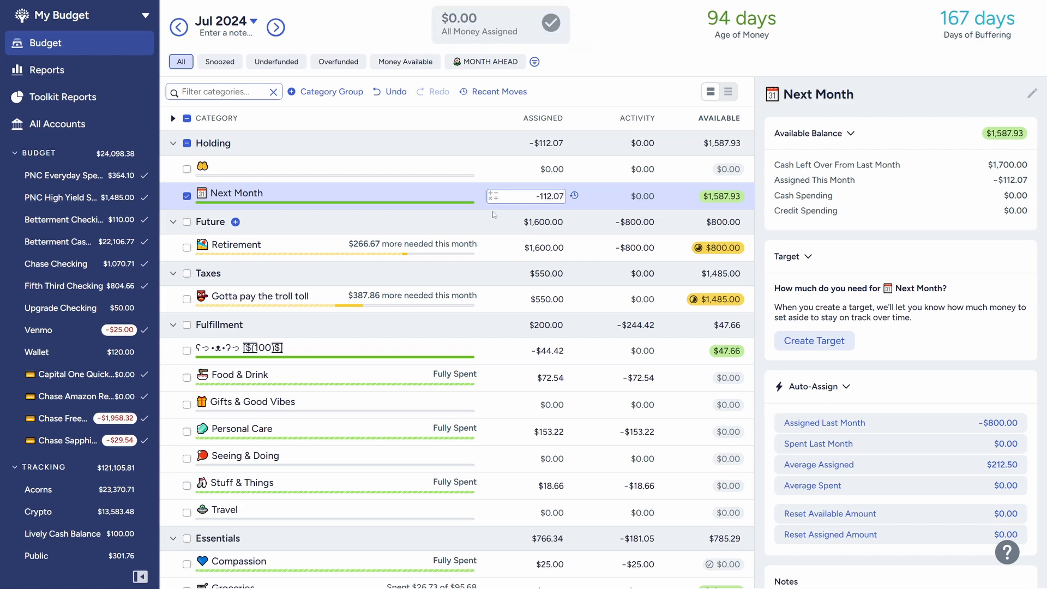
left_click(187, 195)
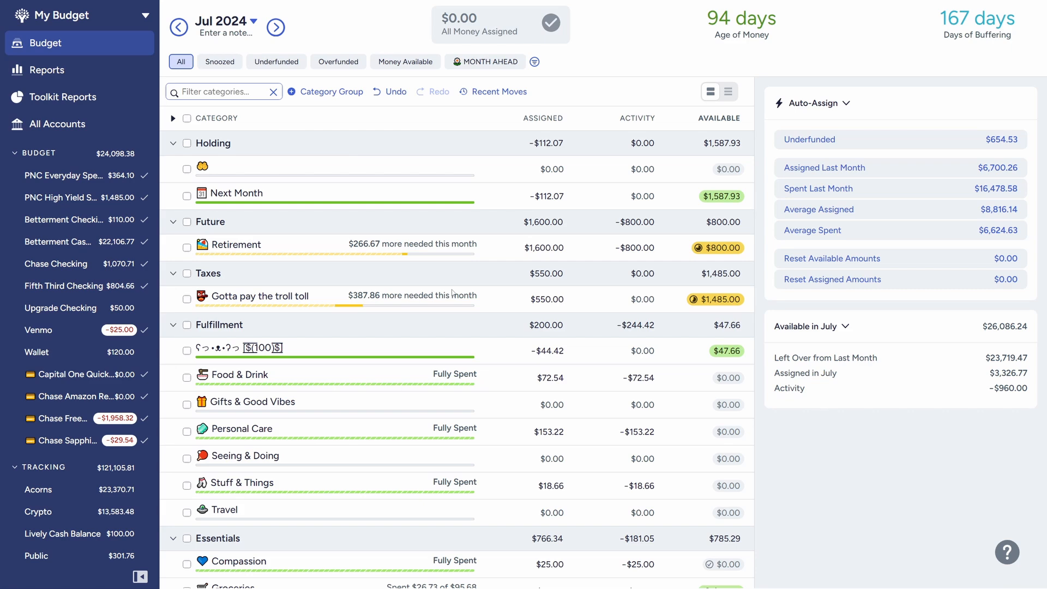
Examine the Retirement category's target details, focusing on its funded amount
key("ctrl+z")
left_click(291, 246)
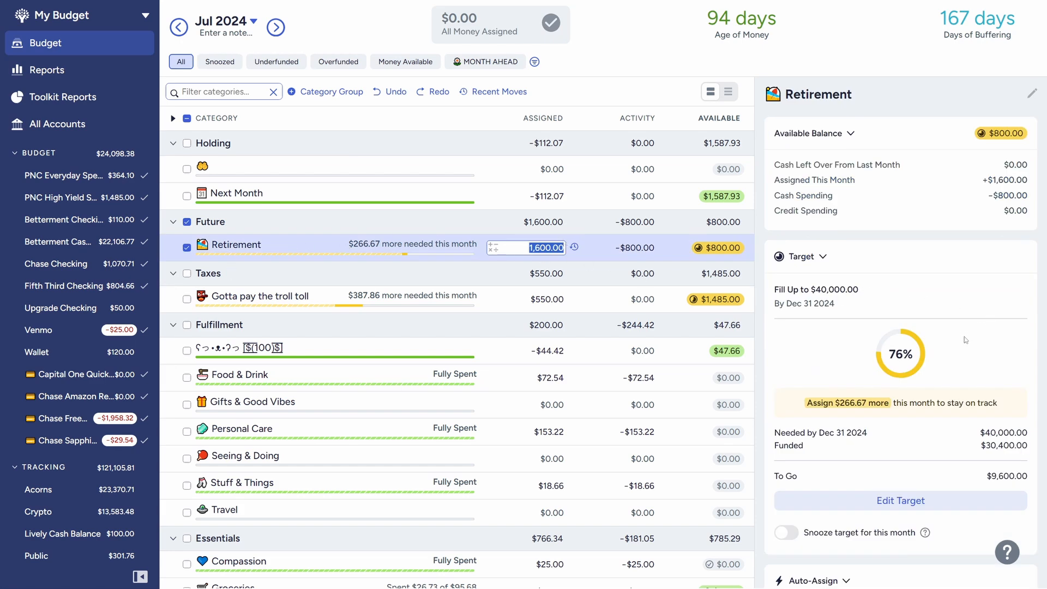
scroll(966, 341, "down", 2)
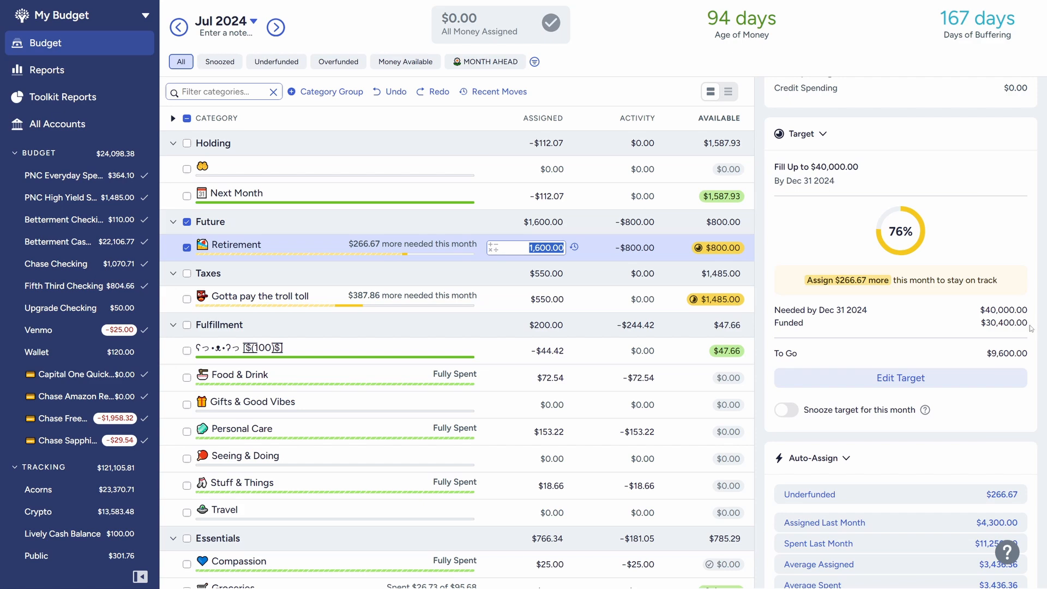
mouse_move(1026, 322)
left_mouse_down()
mouse_move(975, 330)
mouse_move(1027, 323)
left_mouse_up()
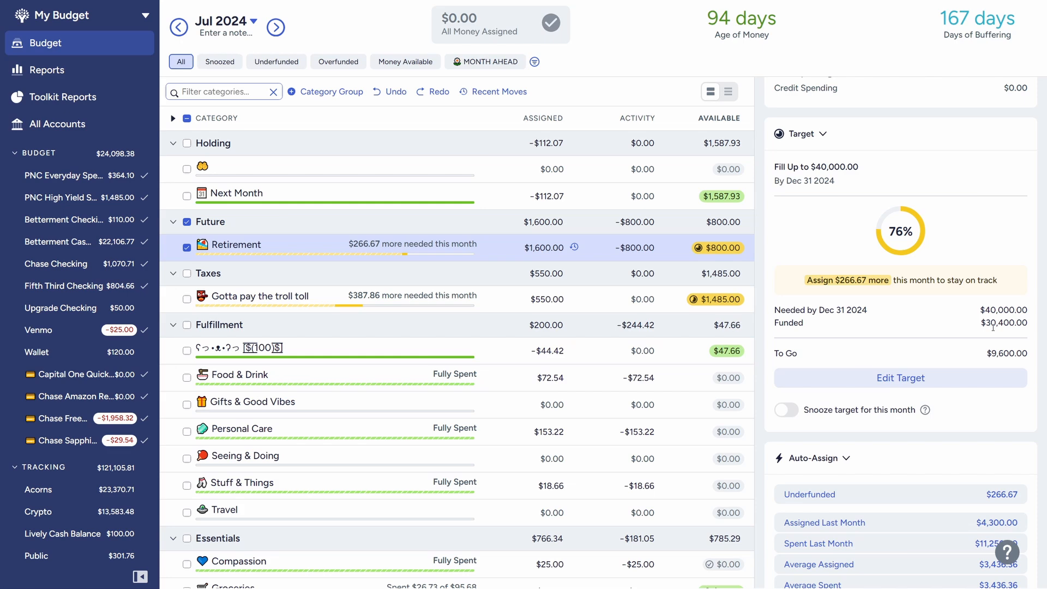
mouse_move(981, 322)
left_mouse_down()
mouse_move(1028, 322)
mouse_move(981, 323)
left_mouse_up()
mouse_move(981, 323)
left_mouse_down()
mouse_move(1041, 324)
mouse_move(980, 322)
left_mouse_up()
left_click_drag(1026, 323, 981, 323)
left_click(988, 323)
left_click_drag(1027, 323, 980, 322)
left_click(997, 324)
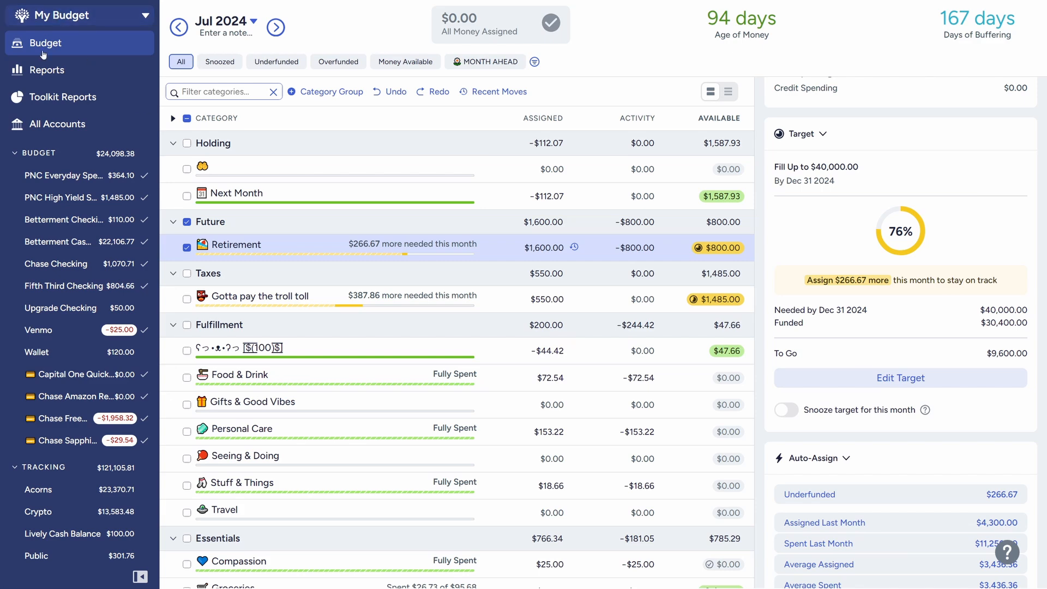
Open the Net Worth report and inspect individual months across the January 2020 to July 2024 range
left_click(41, 74)
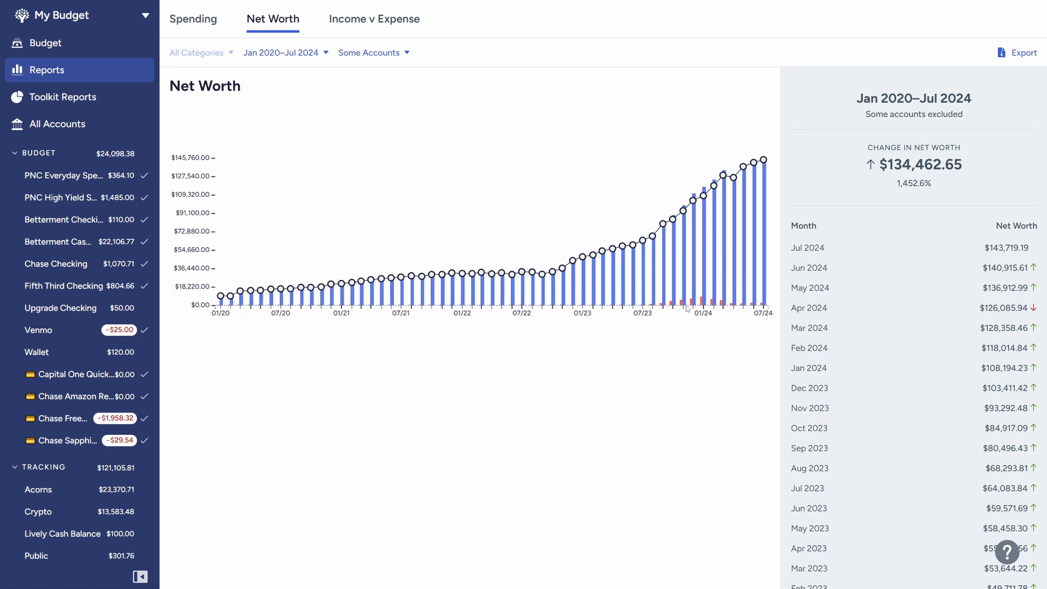
mouse_move(696, 229)
mouse_move(222, 303)
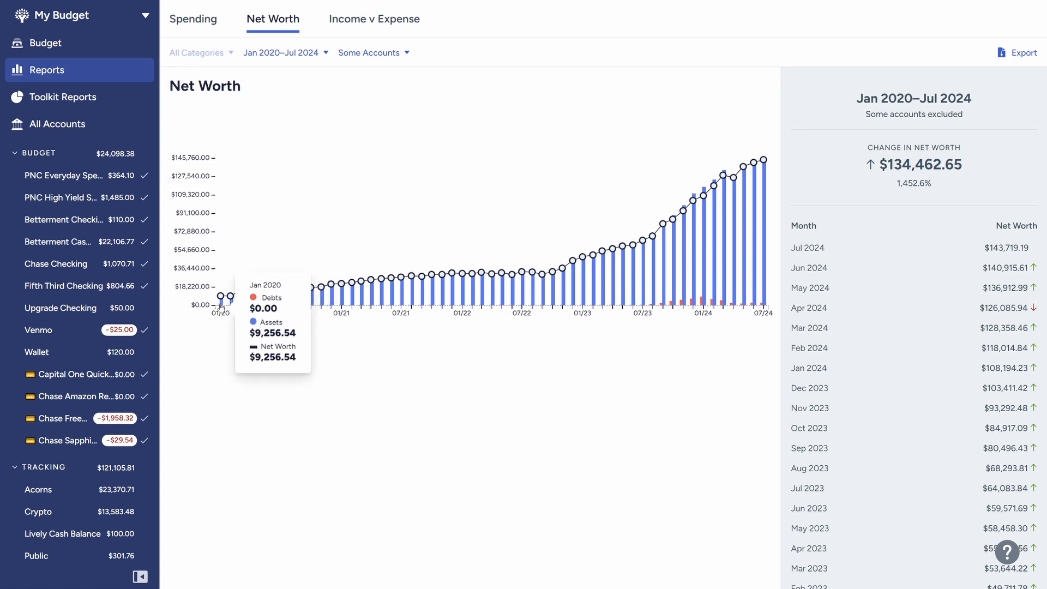
mouse_move(309, 304)
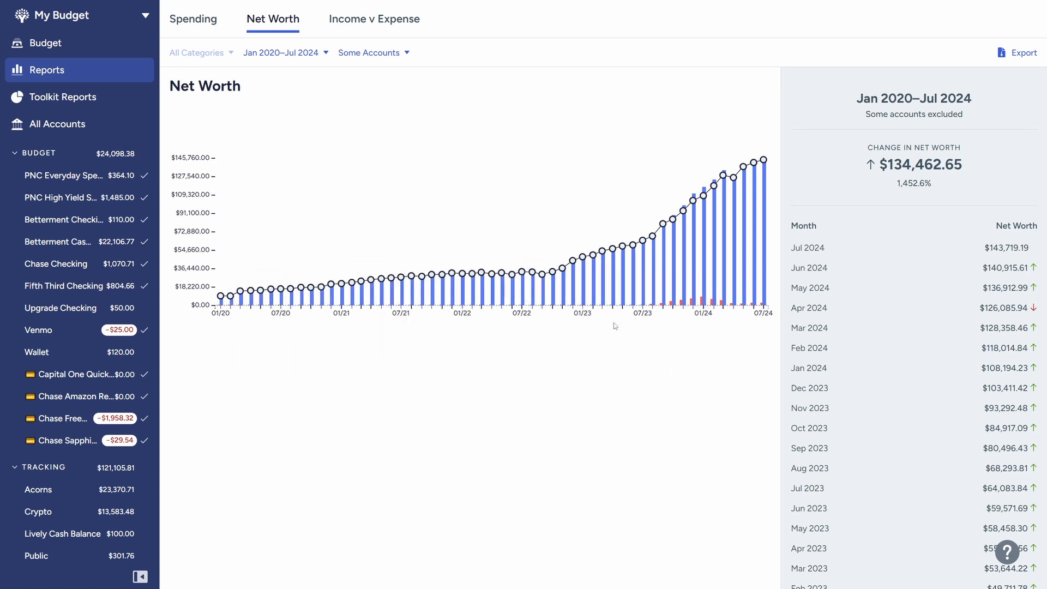
mouse_move(645, 301)
mouse_move(603, 289)
mouse_move(808, 401)
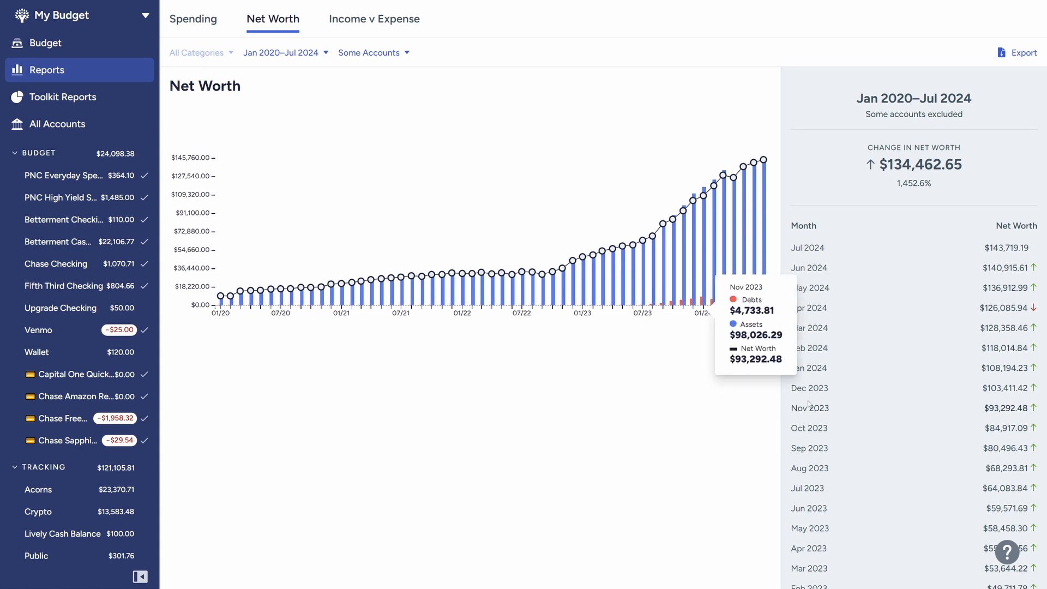